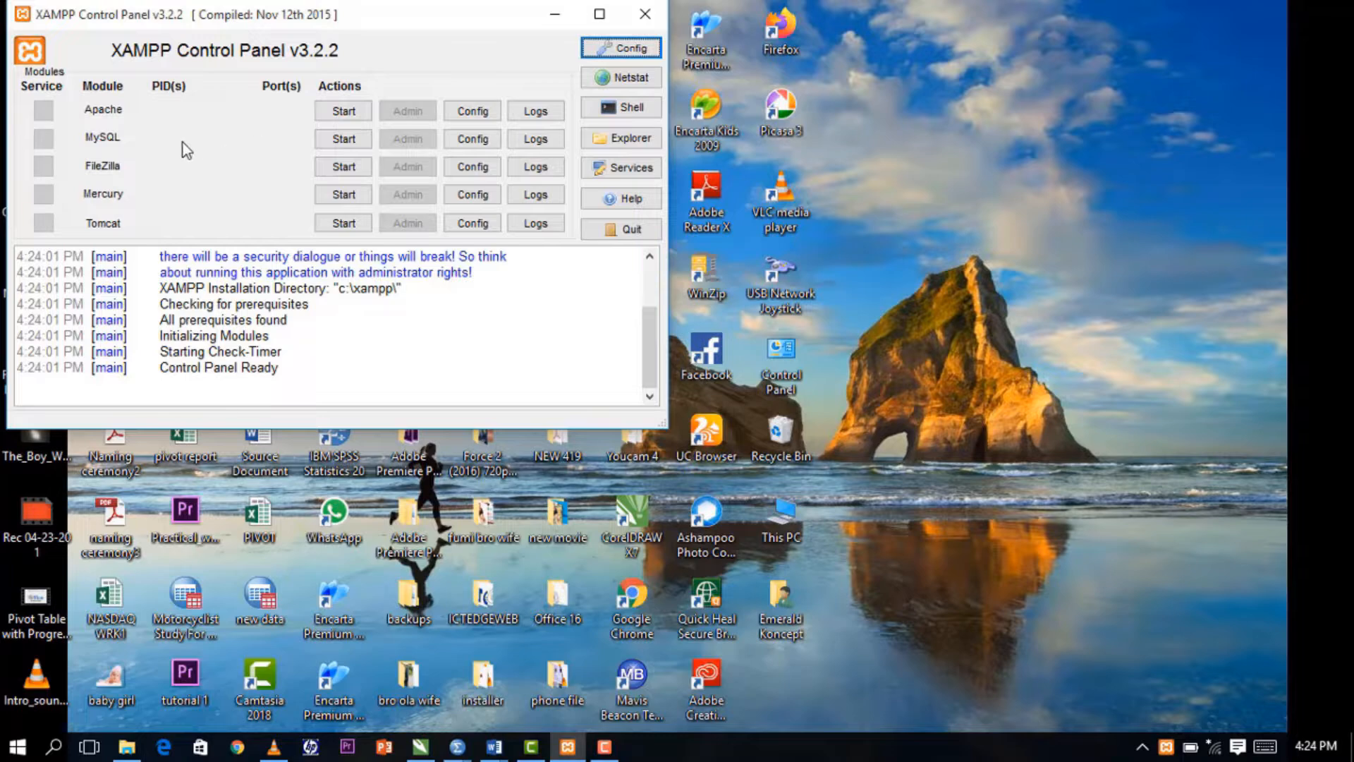
Start the Apache and MySQL services in XAMPP, then open a new Chrome tab.
left_click(344, 113)
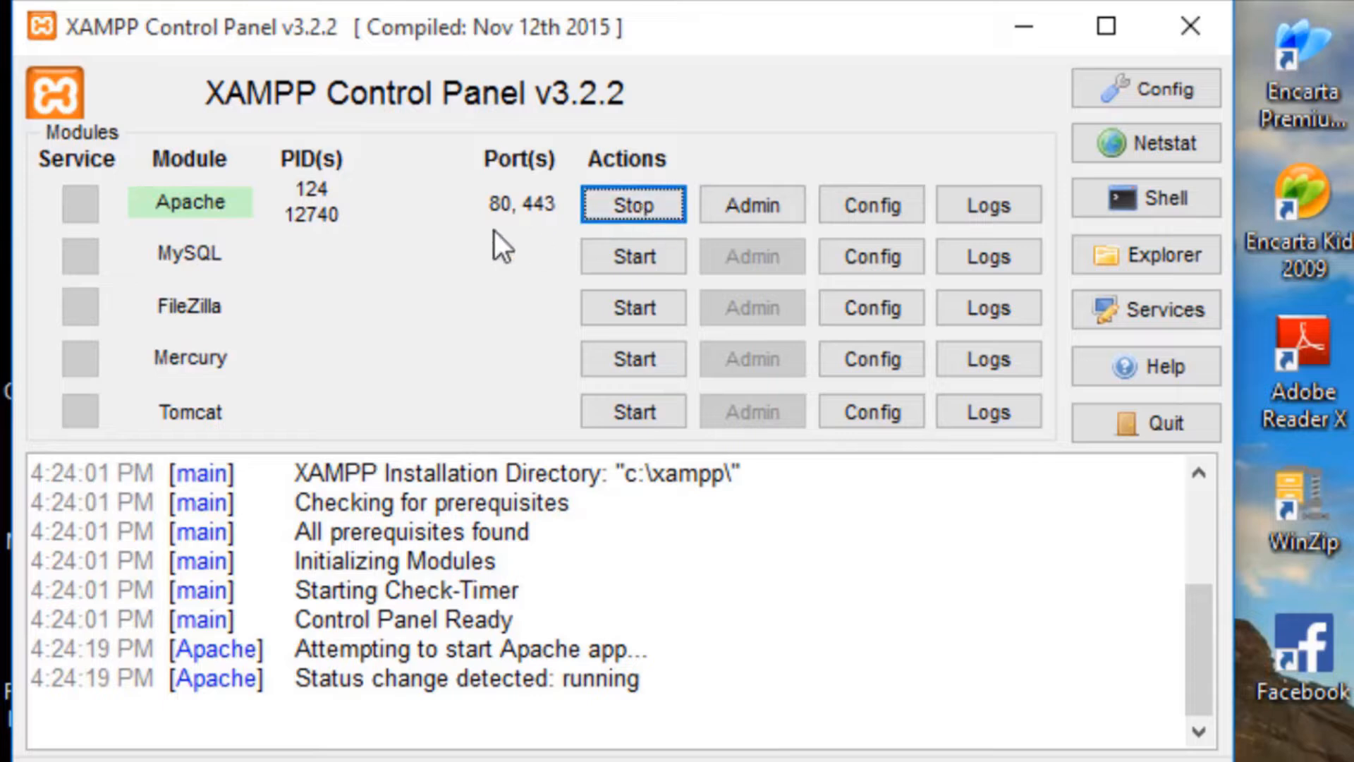
left_click(611, 268)
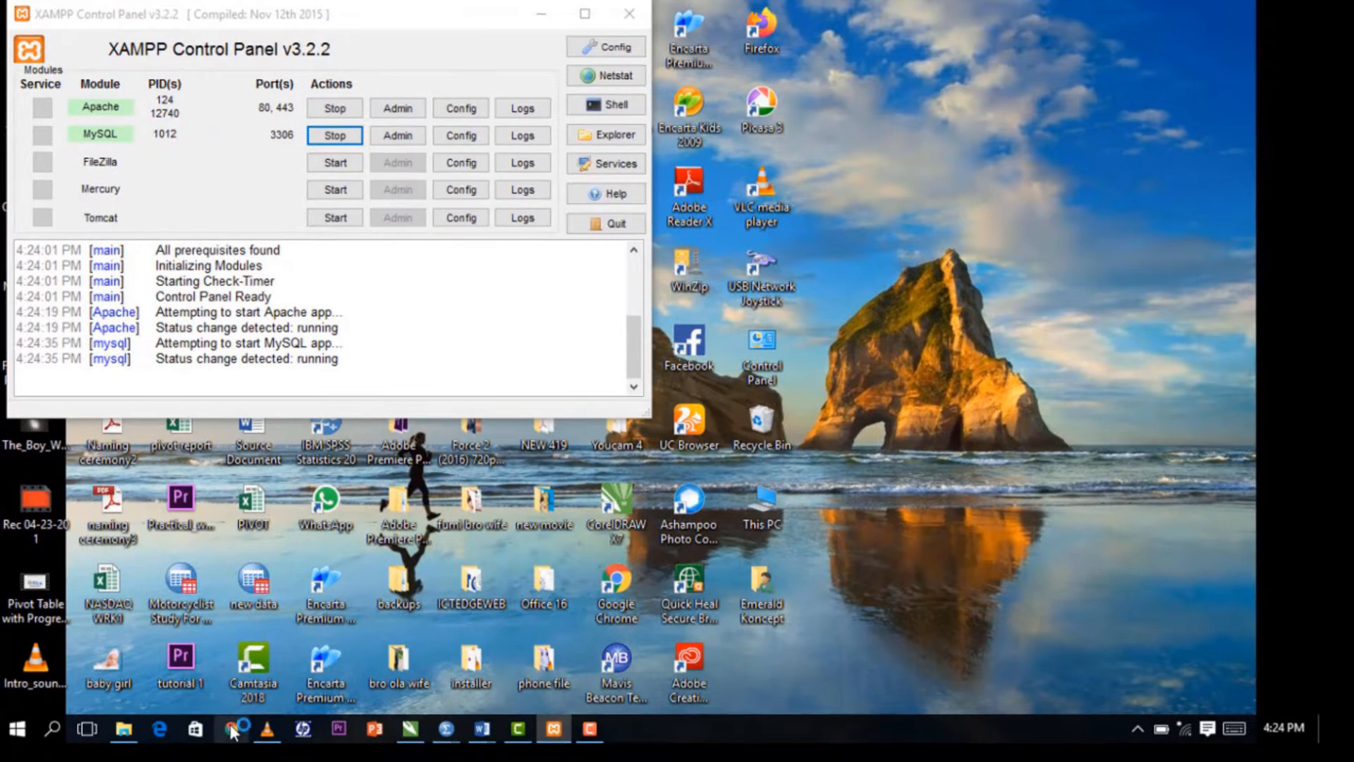
left_click(231, 728)
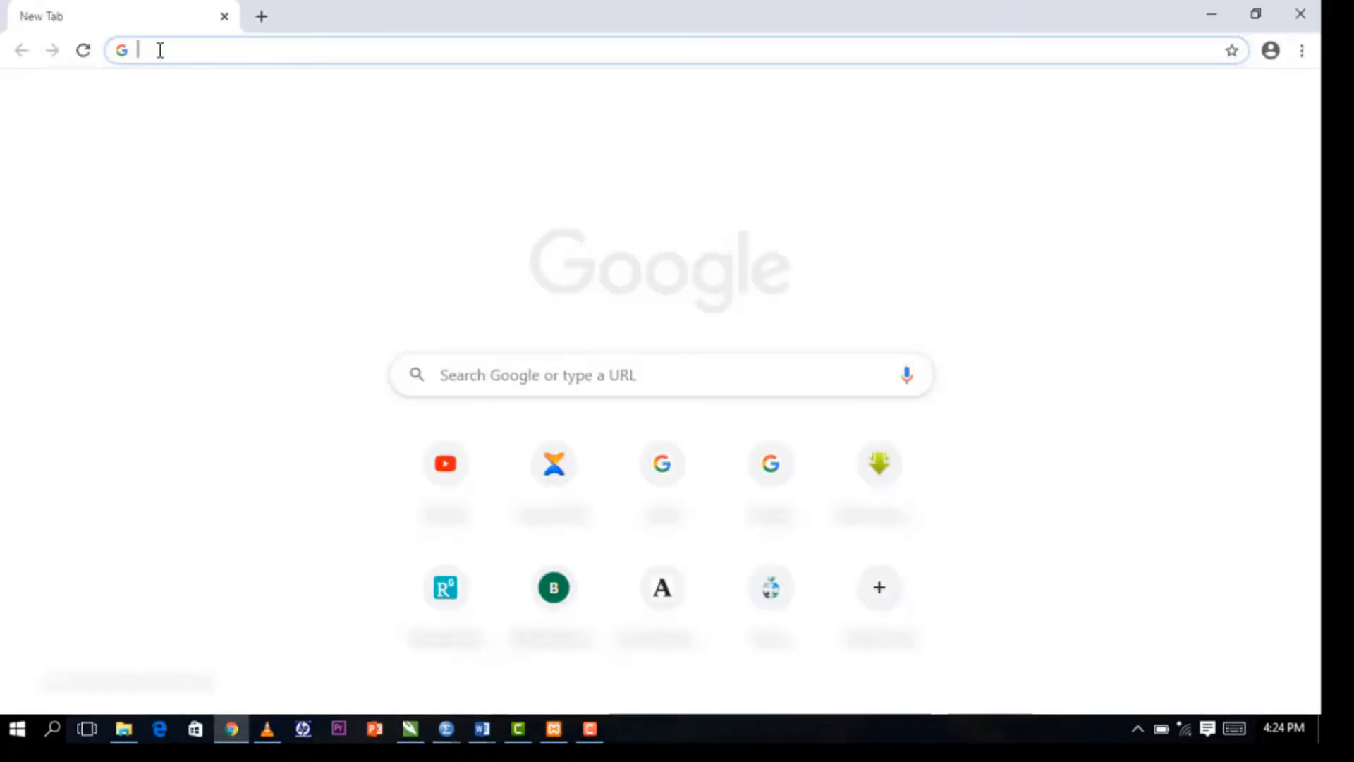
Load localhost in Chrome to reach the local XAMPP dashboard.
type("loca")
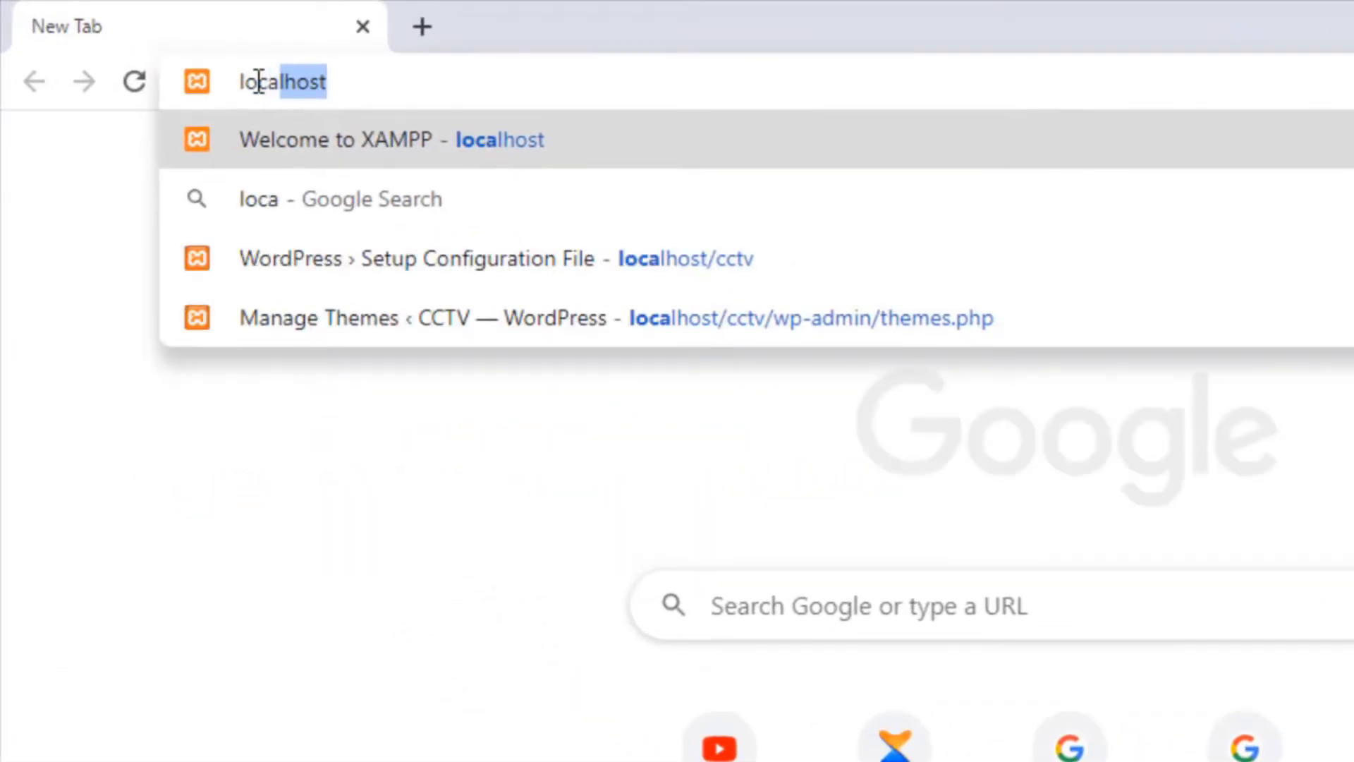
type("l")
key("Return")
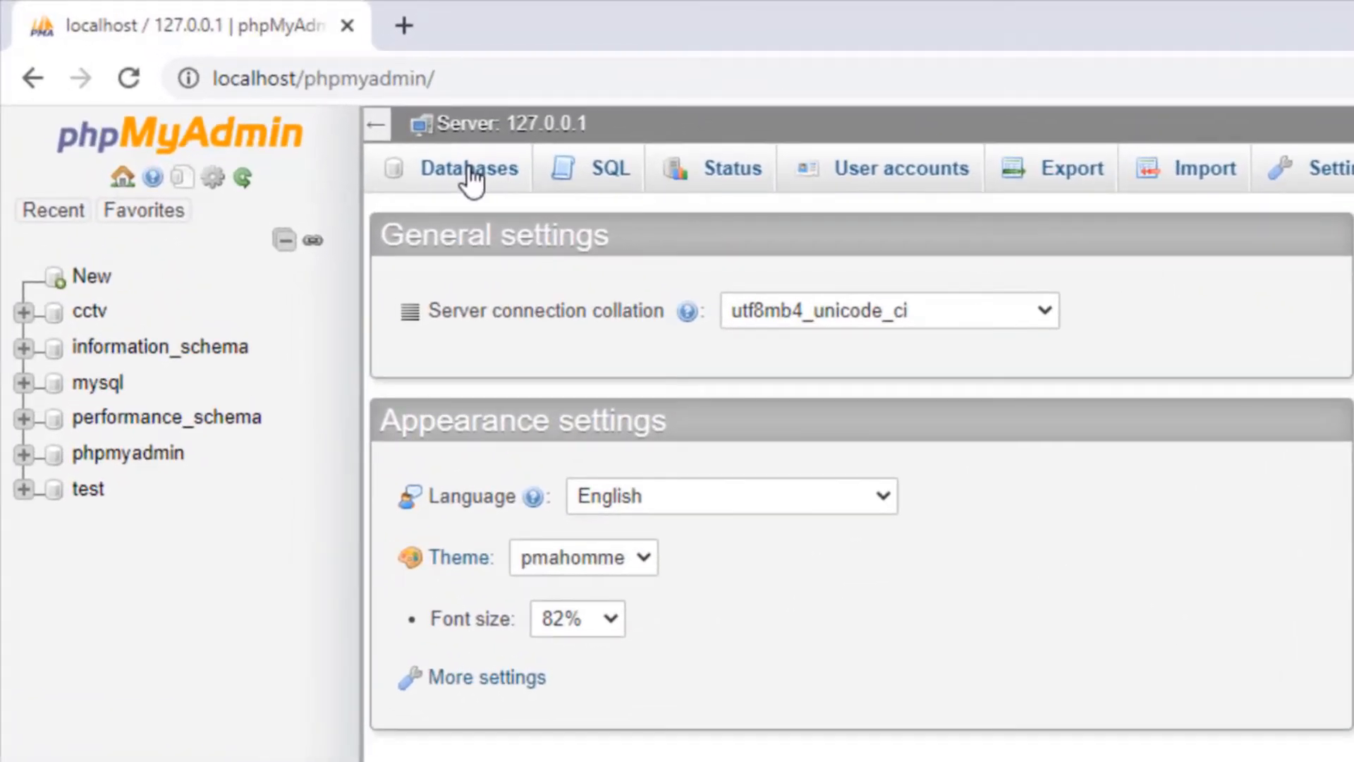
Enter the database name ictedgeiv, copy it to the clipboard, and create the database.
left_click(471, 176)
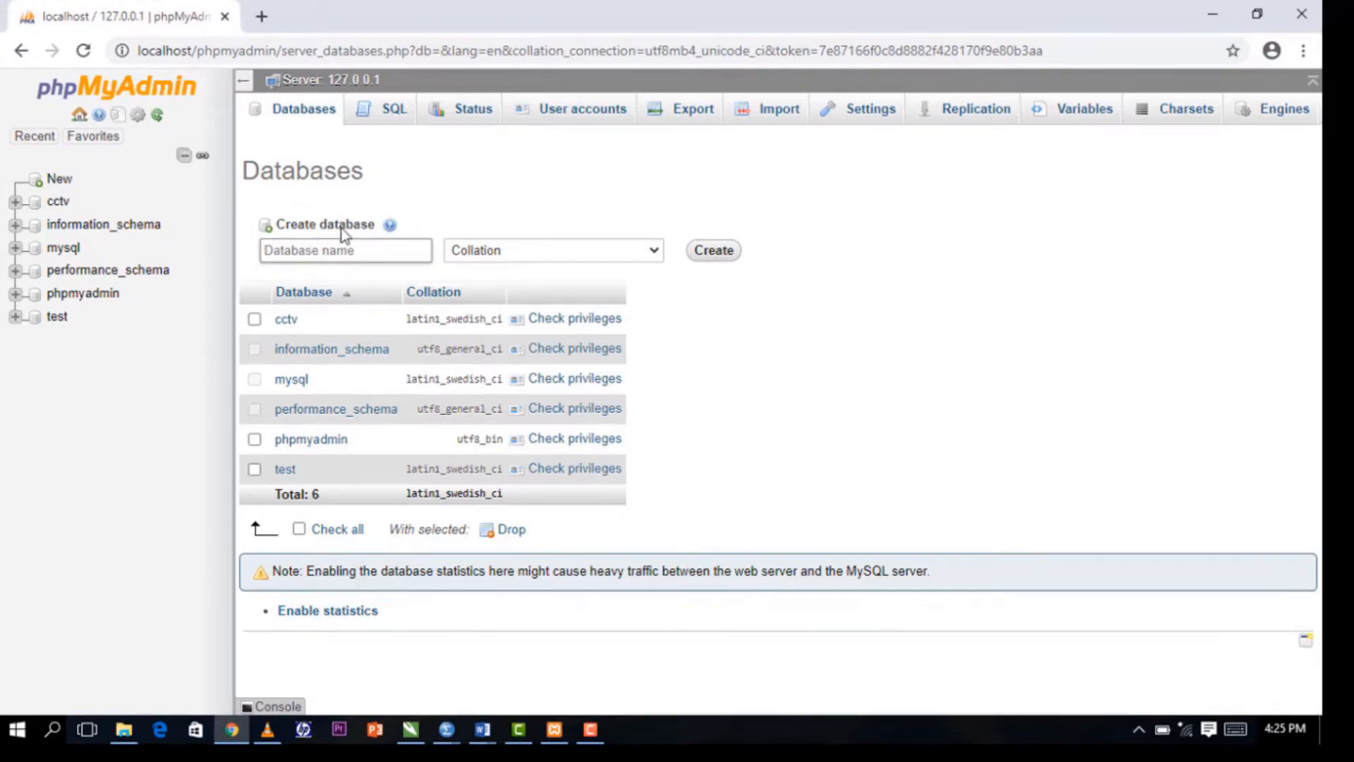
left_click(345, 251)
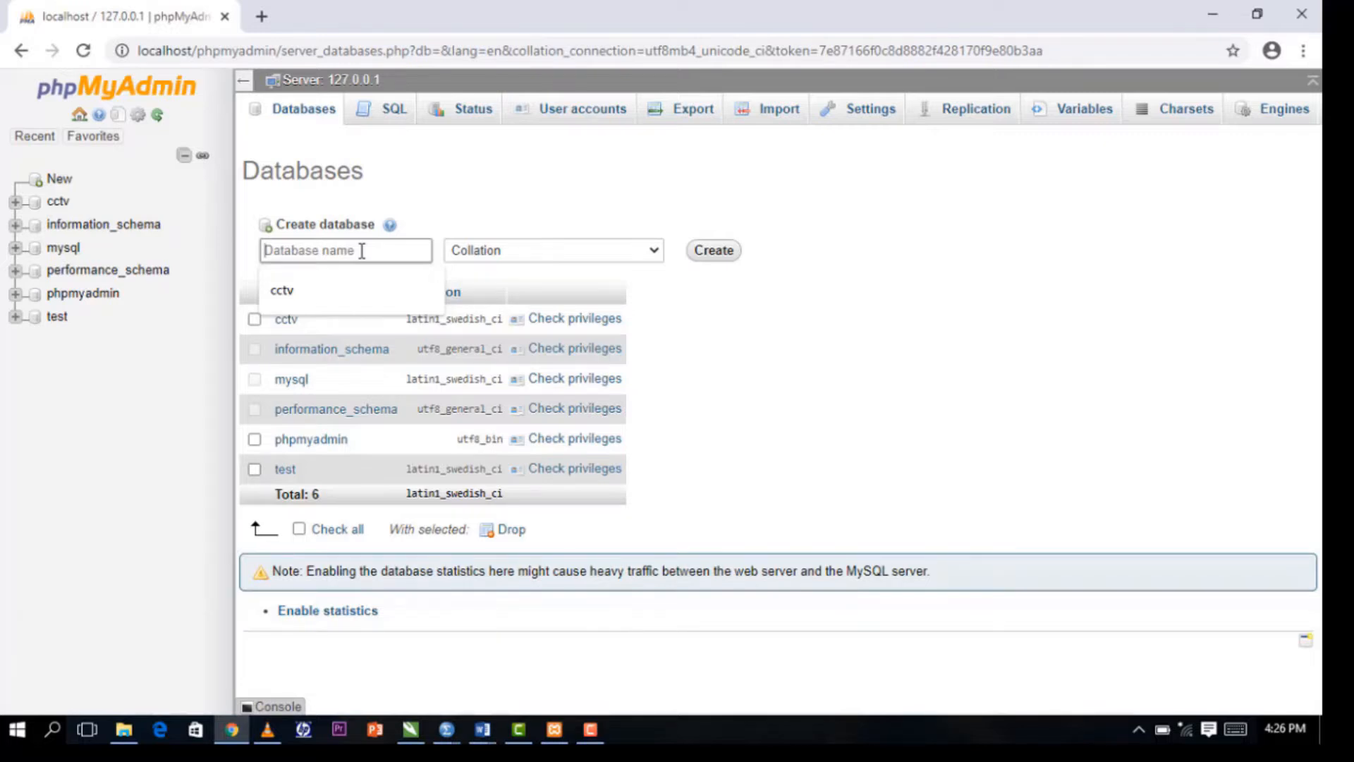
type("ict")
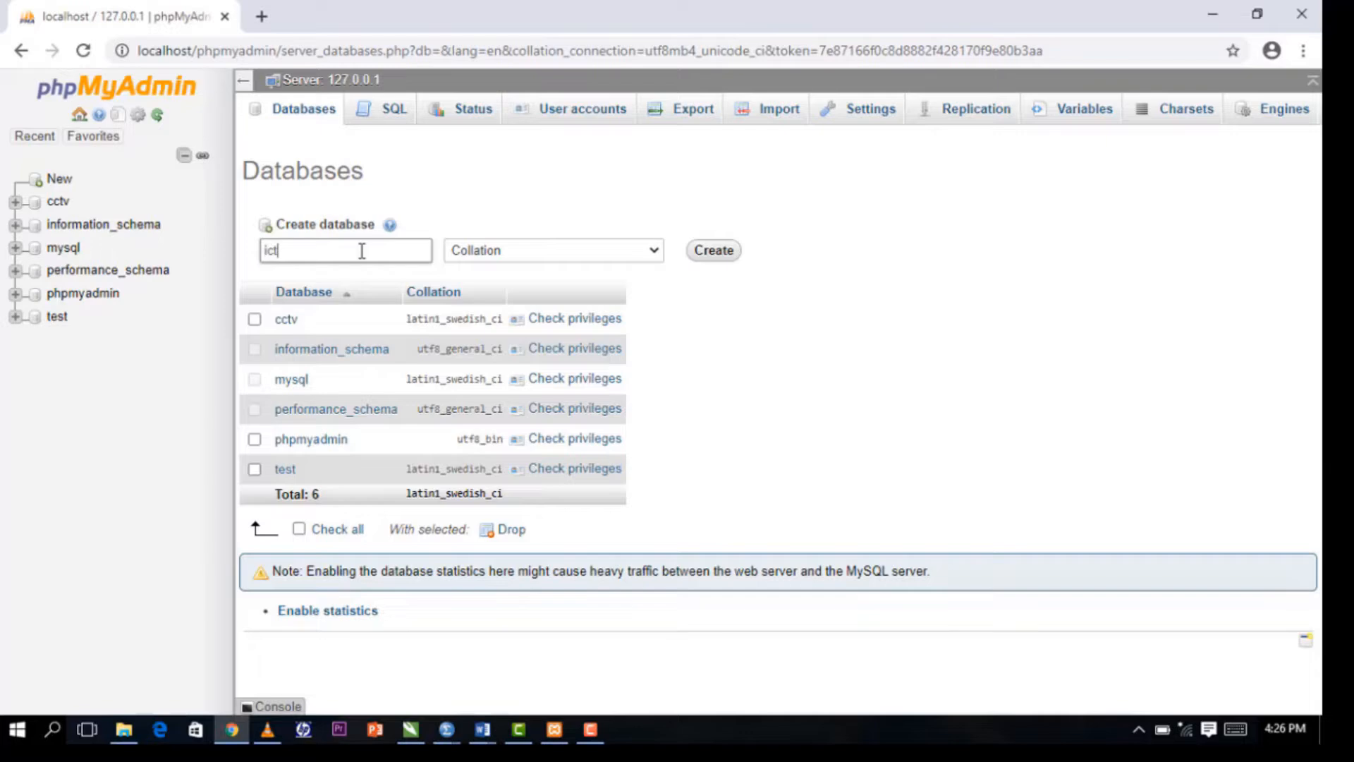
type("e")
type("dg")
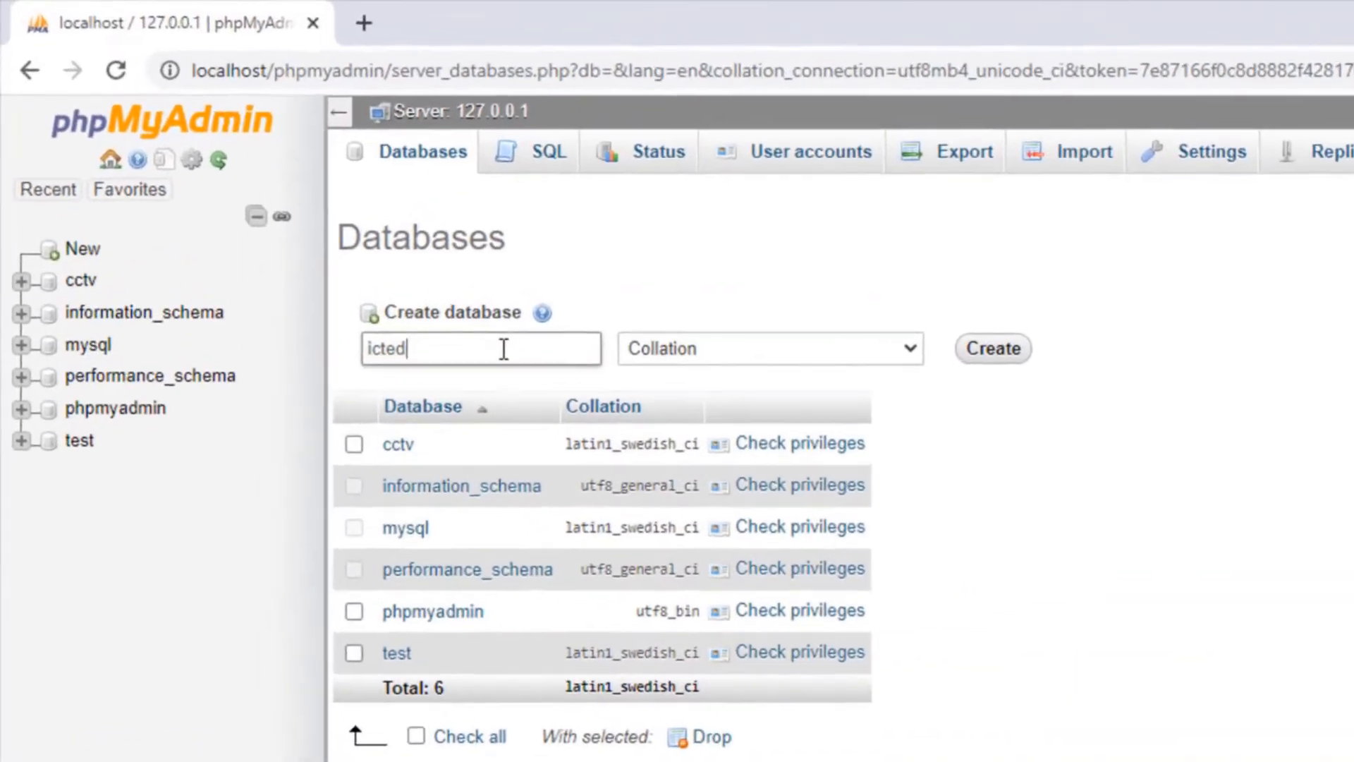
type("e")
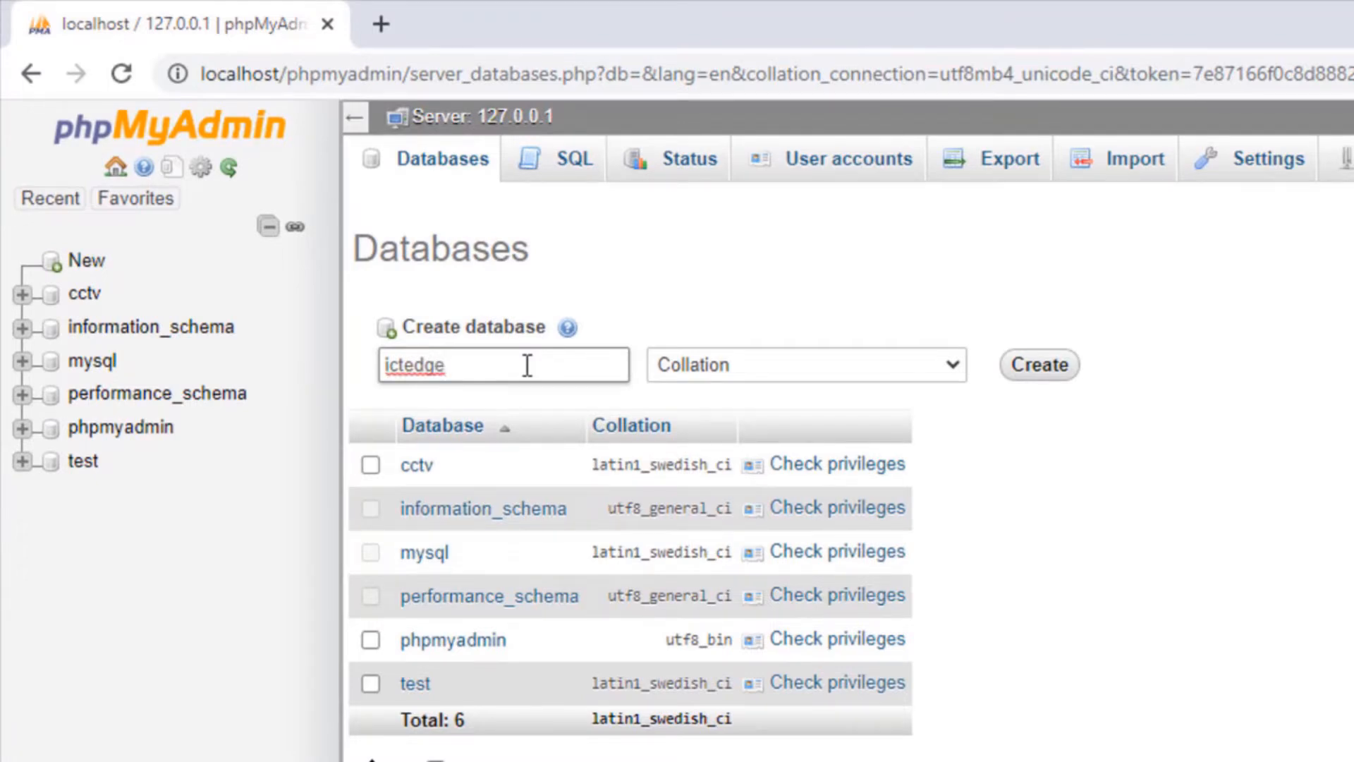
type("1v")
key("BackSpace")
key("BackSpace")
type("iv")
left_click_drag(462, 365, 386, 365)
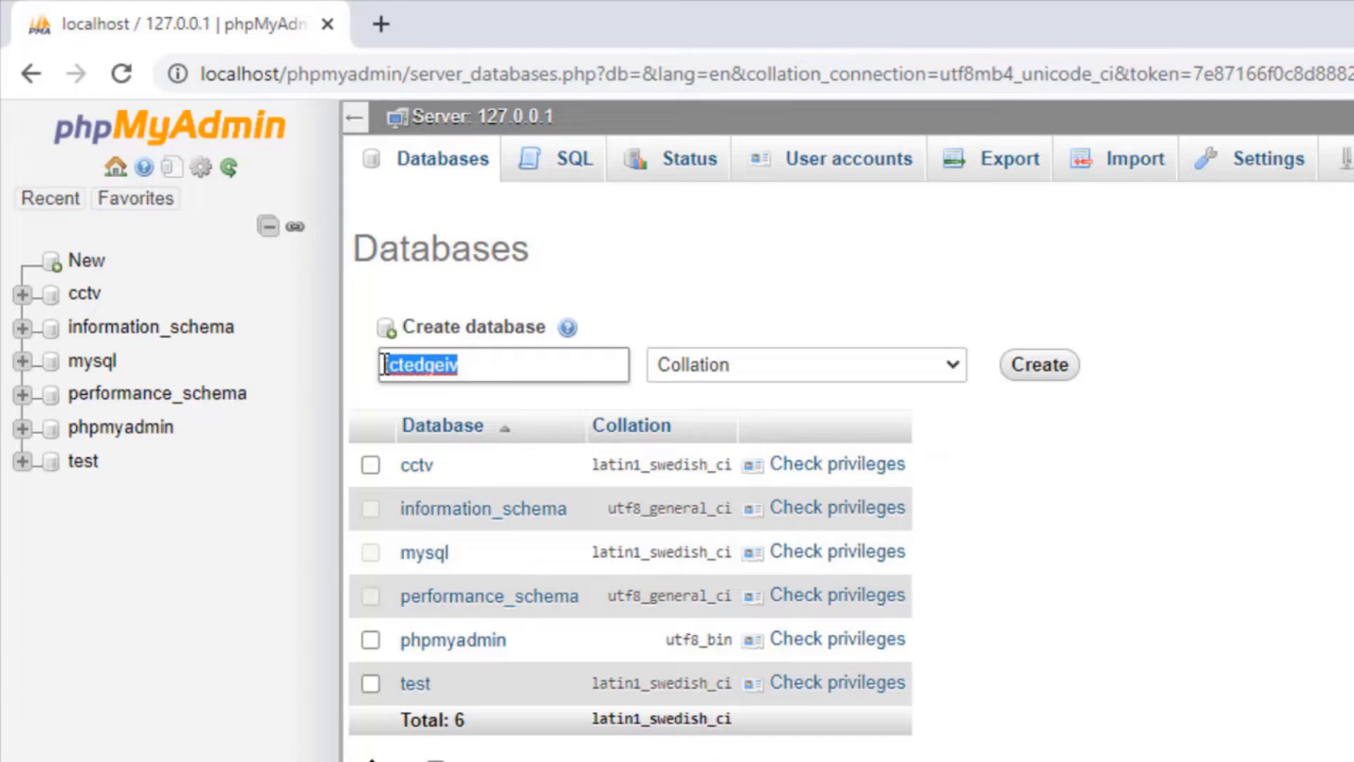
key("ctrl+c")
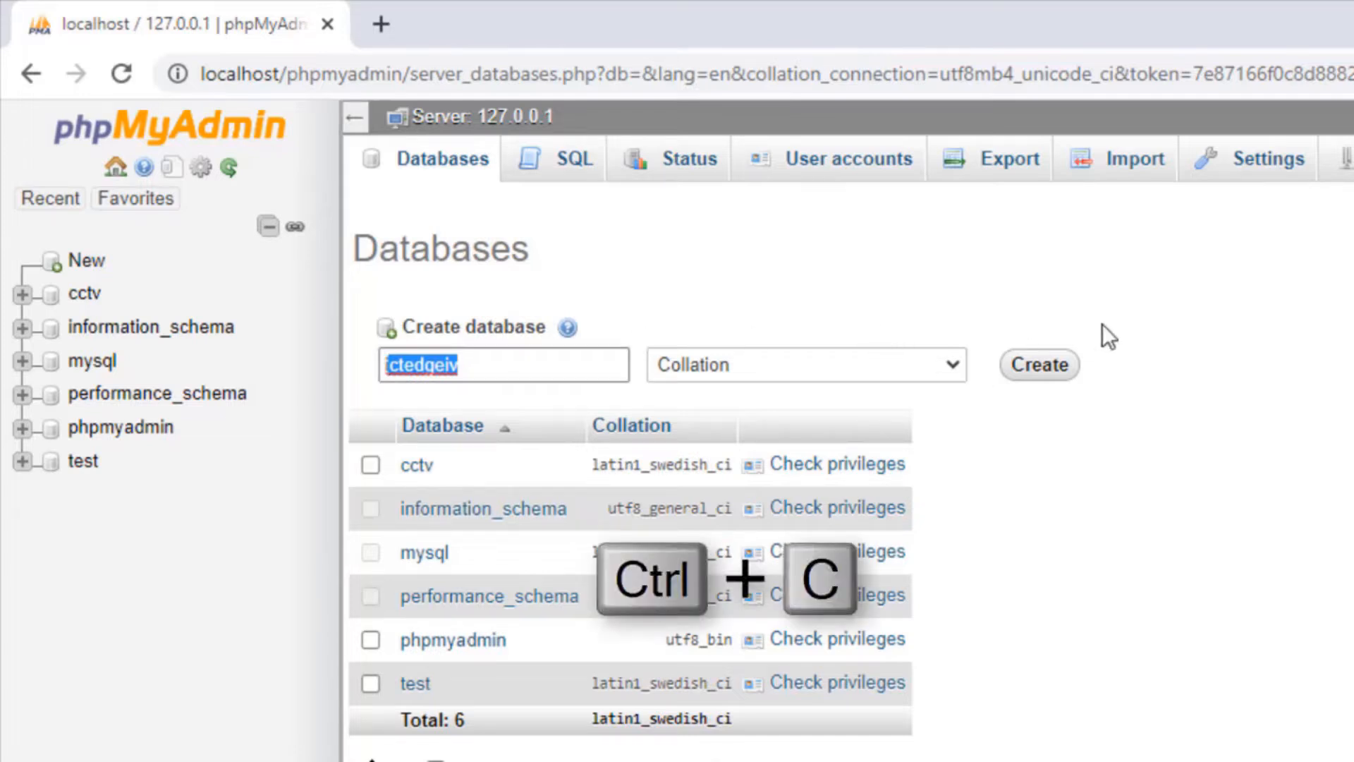
left_click(1064, 367)
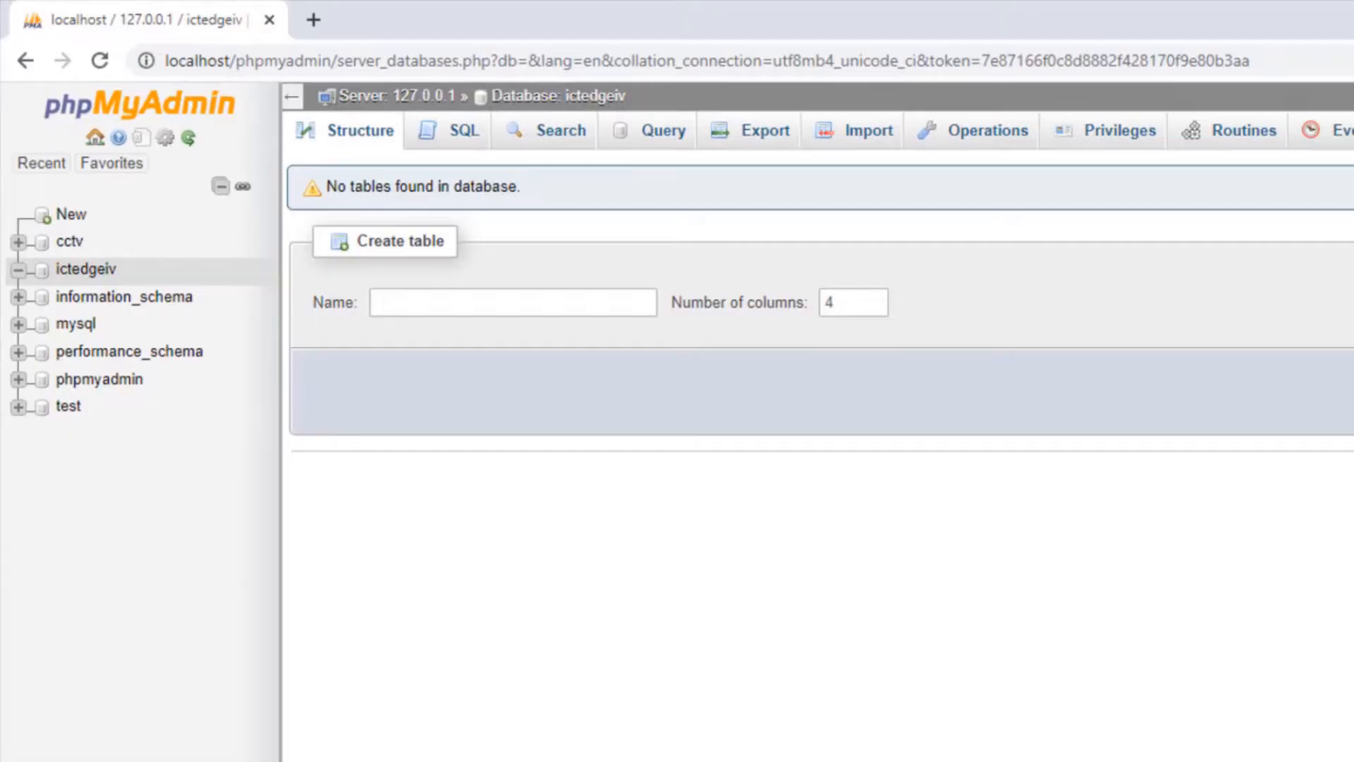
Minimize Chrome and XAMPP, then move to the ICTEDGEWEB folder on the desktop.
left_click(1217, 12)
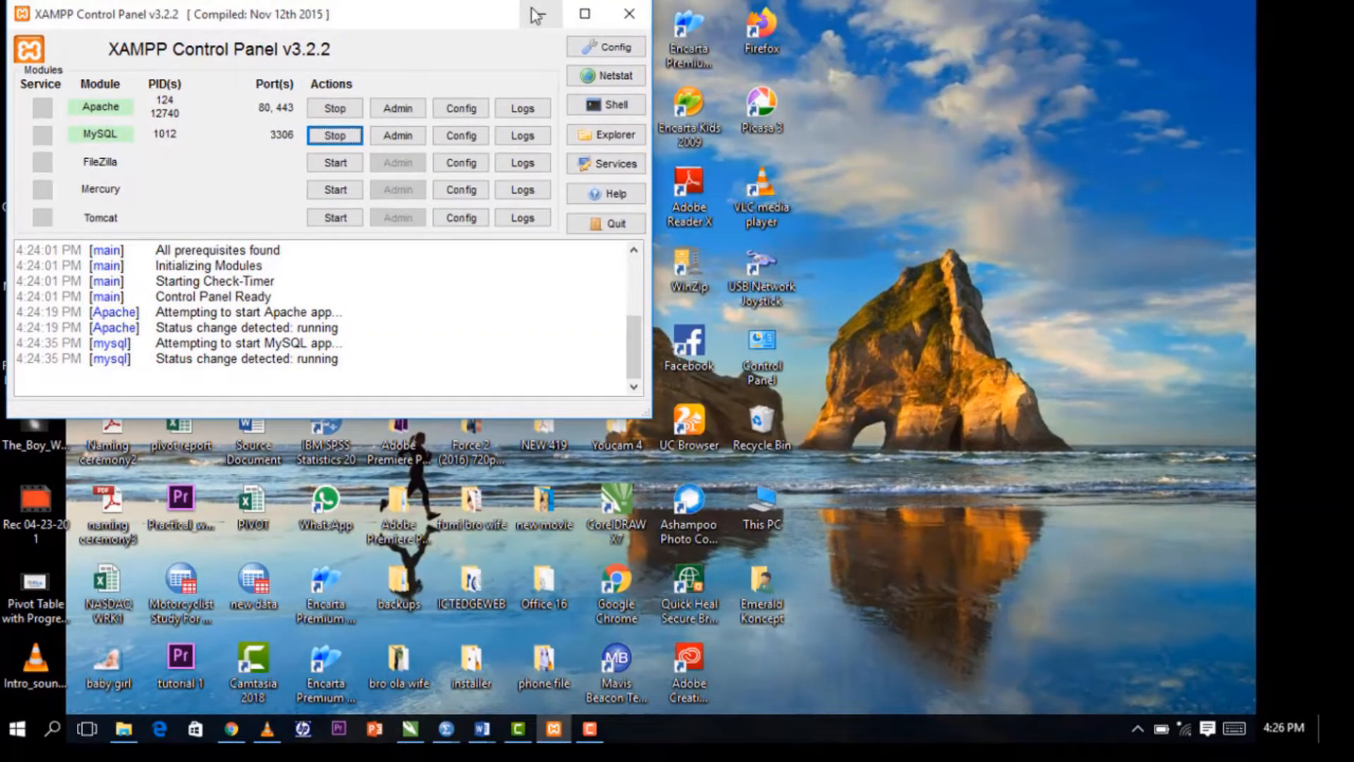
left_click(534, 12)
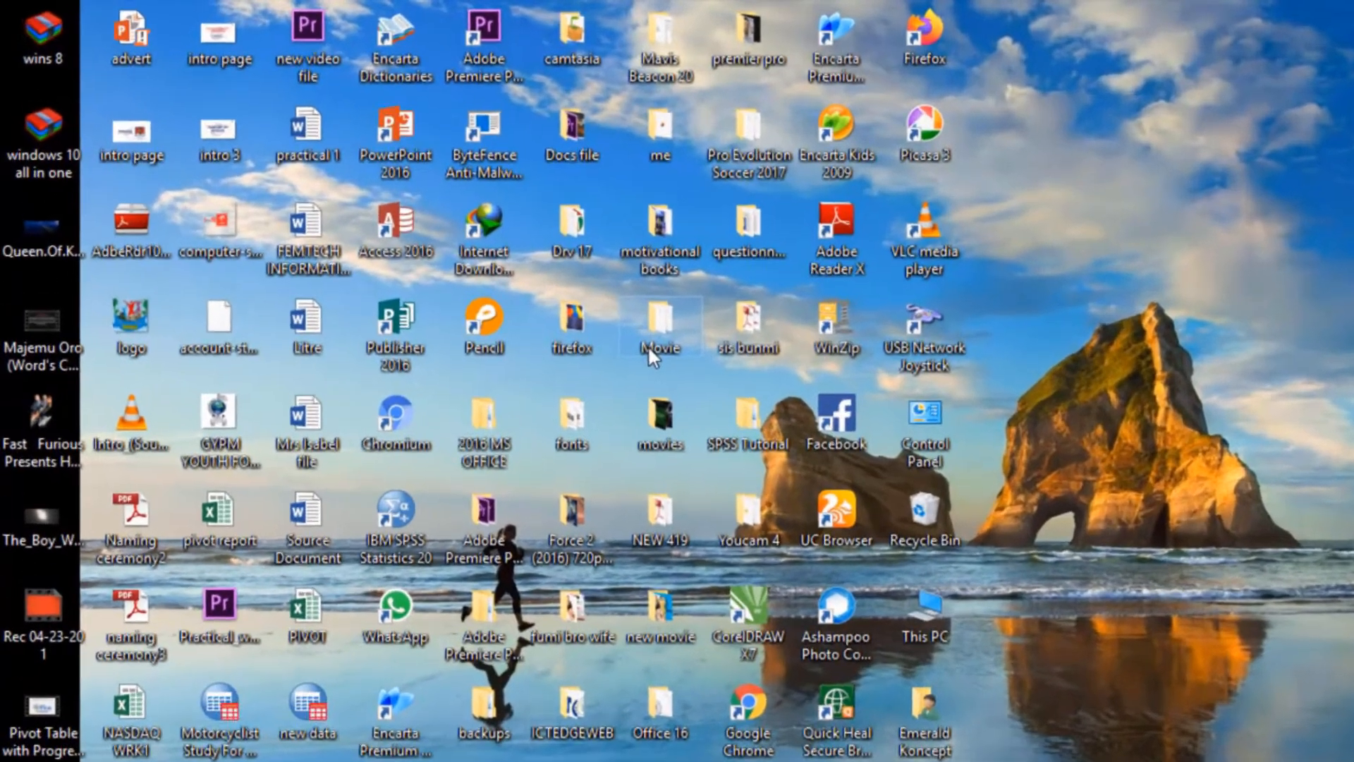
mouse_move(534, 294)
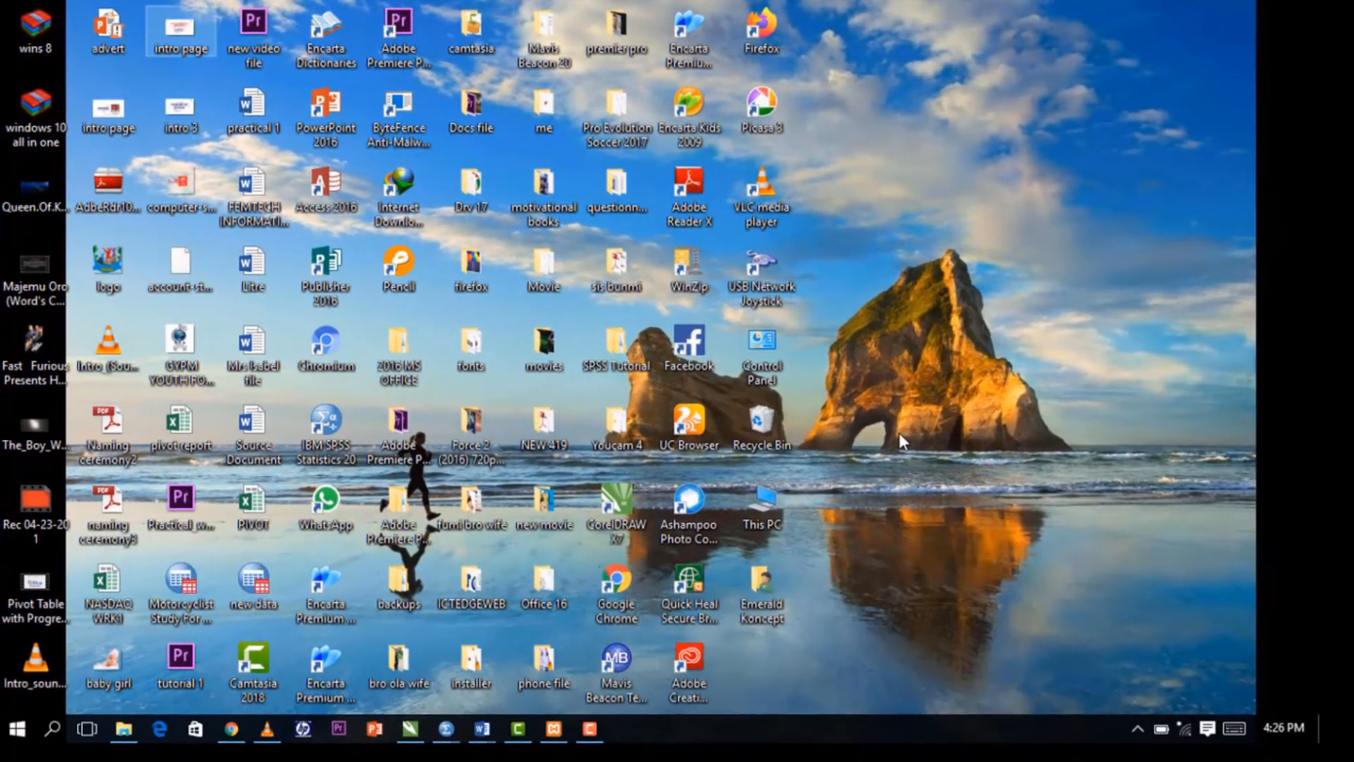
key("i")
key("i")
key("i")
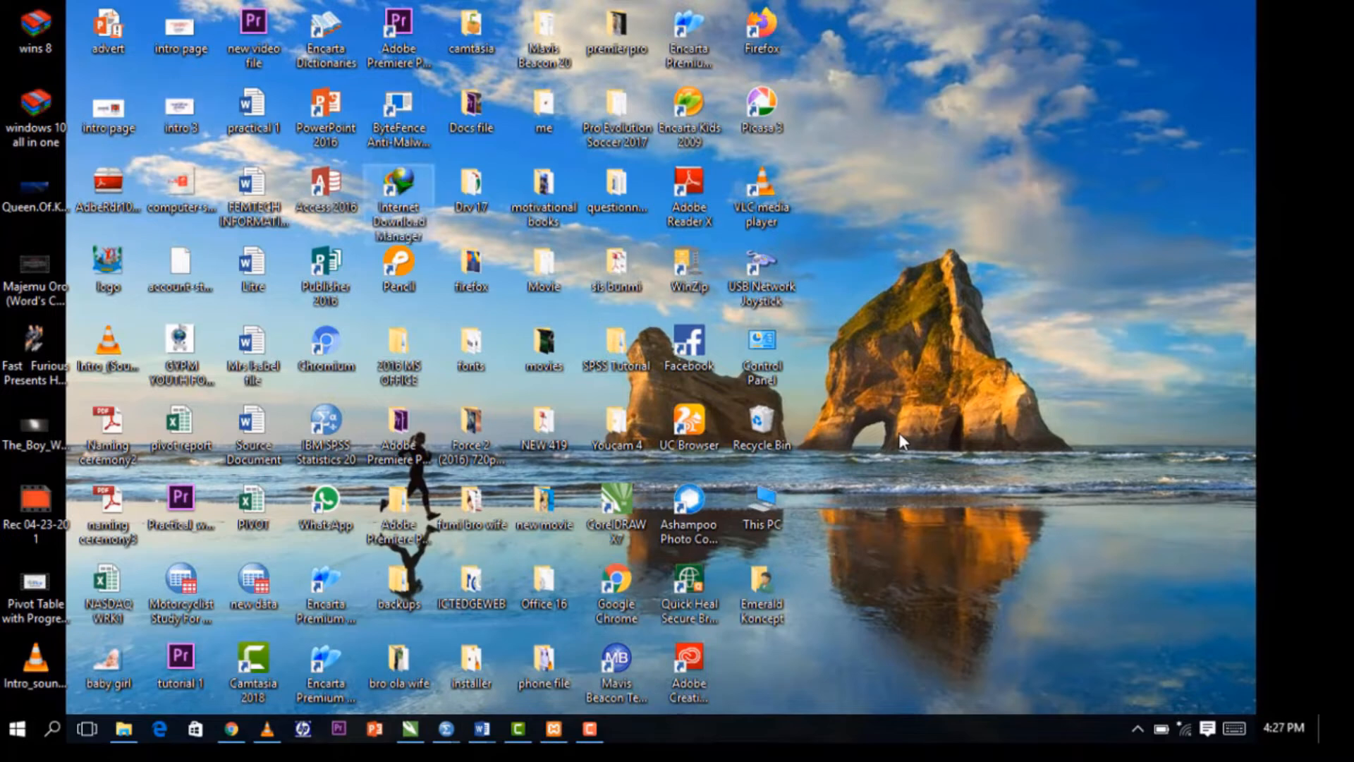
key("i")
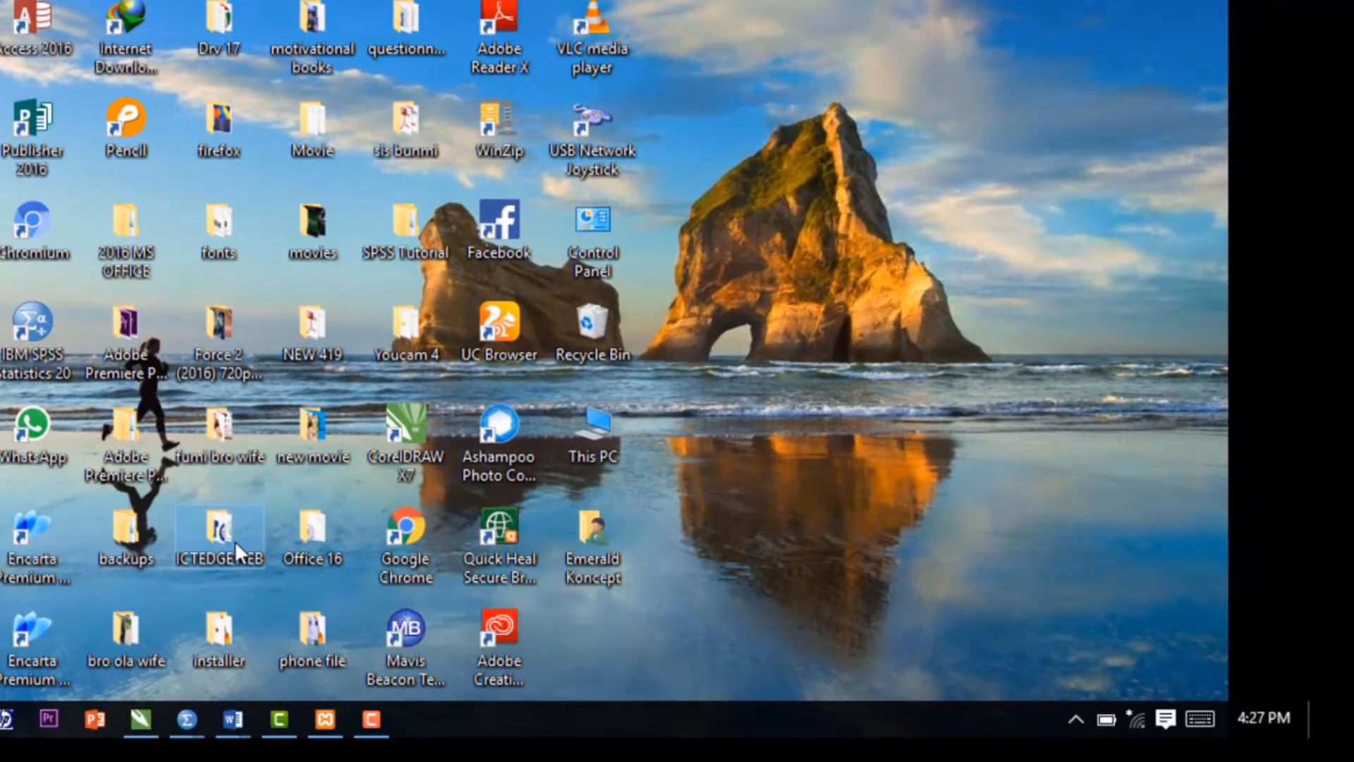
Open ICTEDGEWEB > wordpress file > wordpress-5.0.3 > wordpress in File Explorer.
double_click(234, 540)
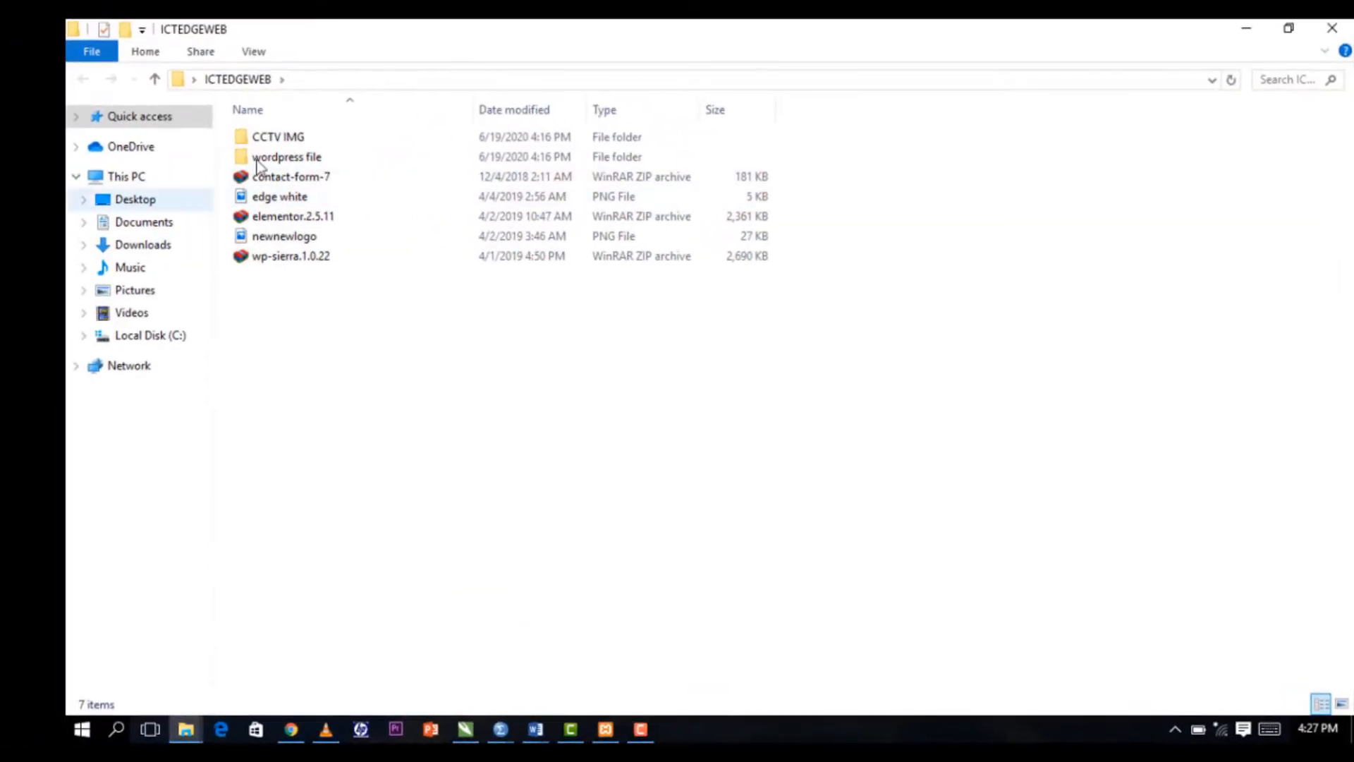
left_click(316, 160)
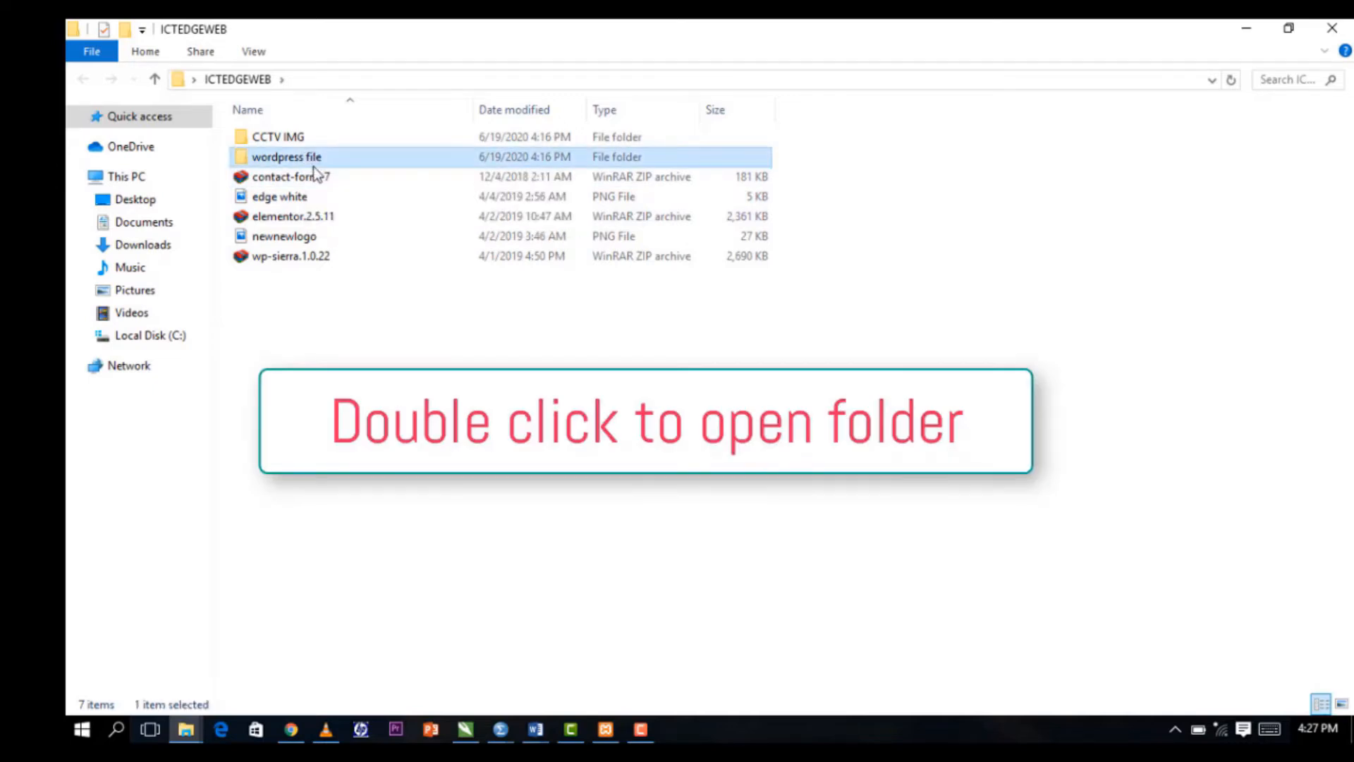
double_click(314, 168)
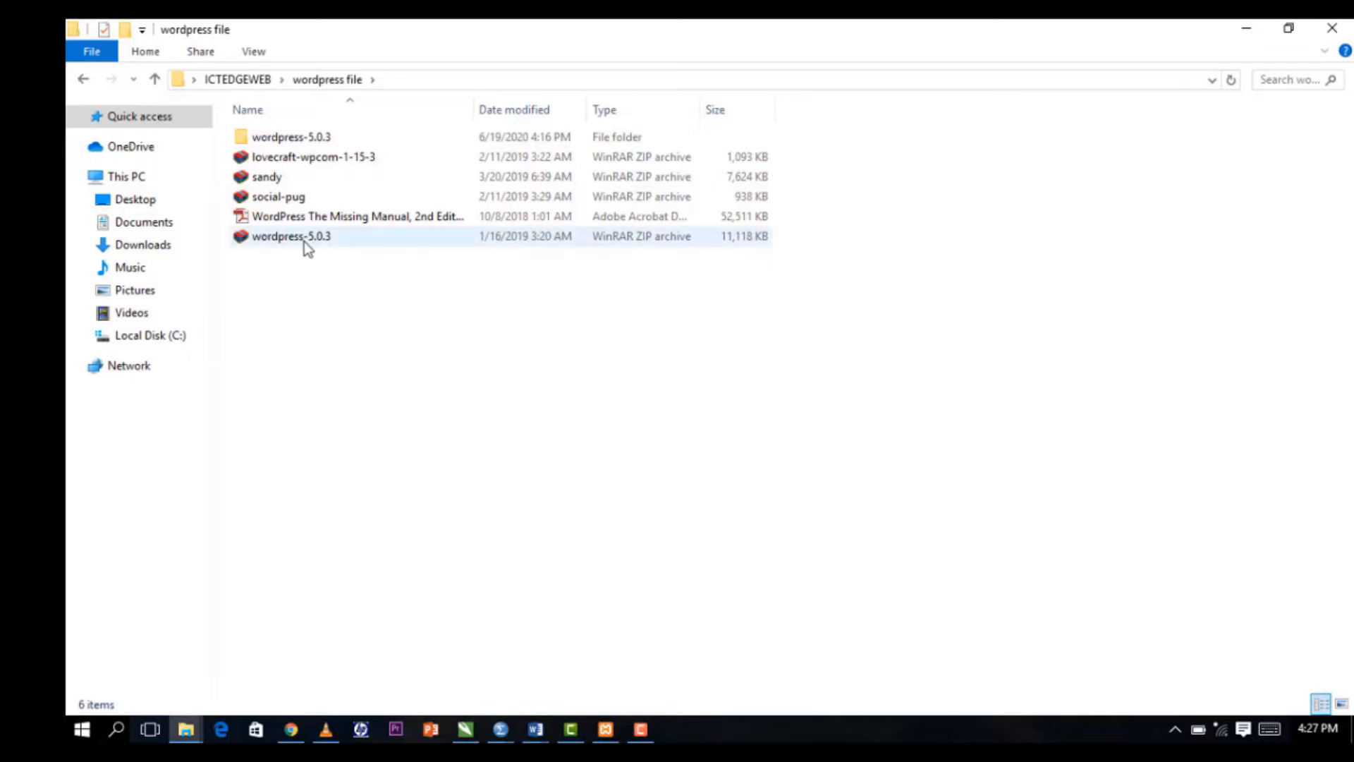
mouse_move(317, 250)
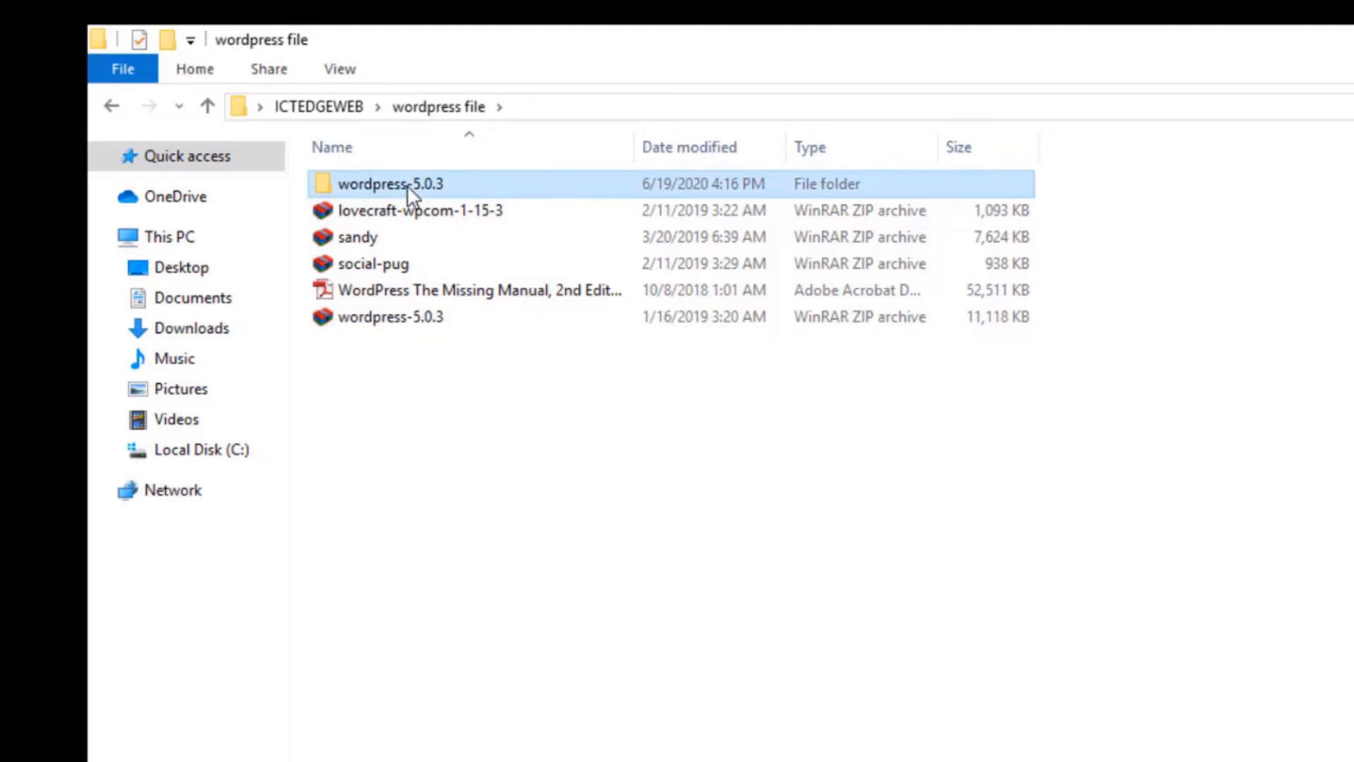
double_click(409, 192)
double_click(409, 191)
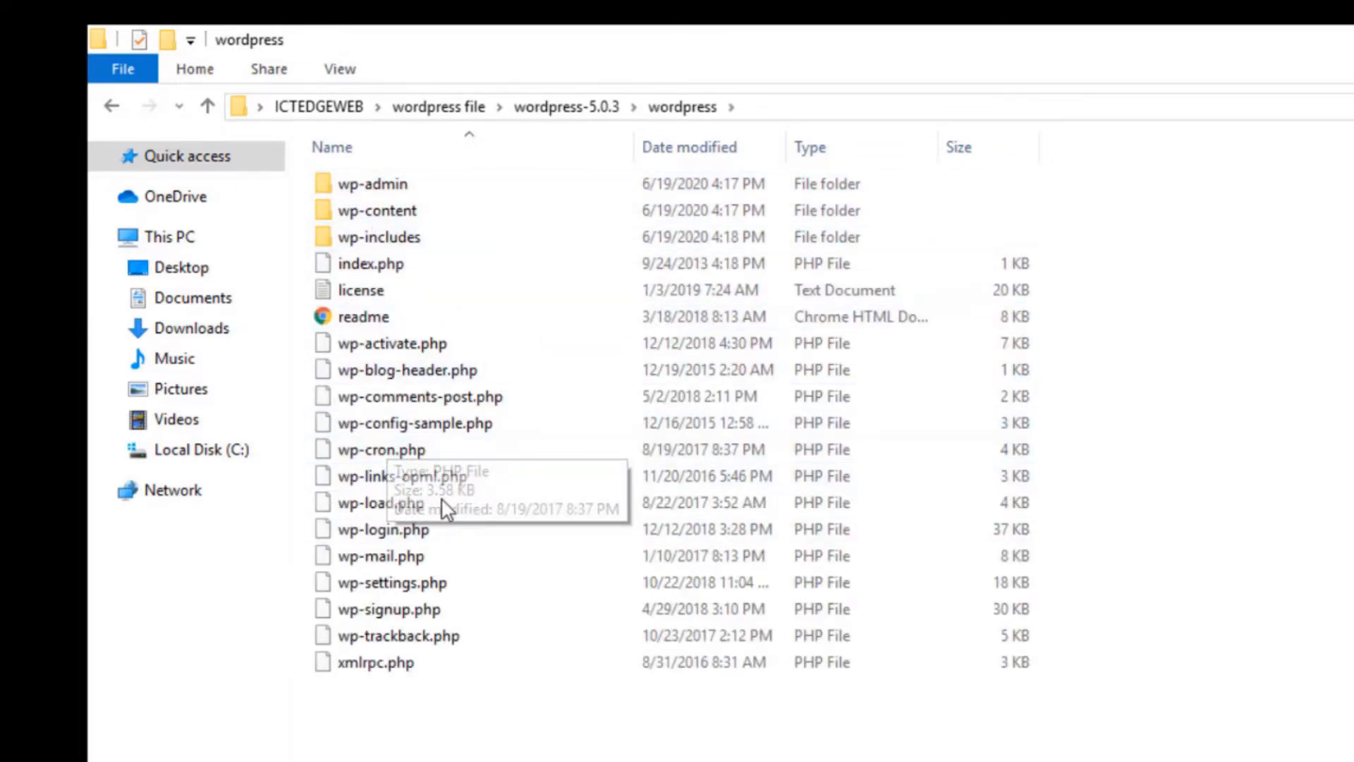
Select and copy all the WordPress installation files.
left_click(405, 245)
key("ctrl+a")
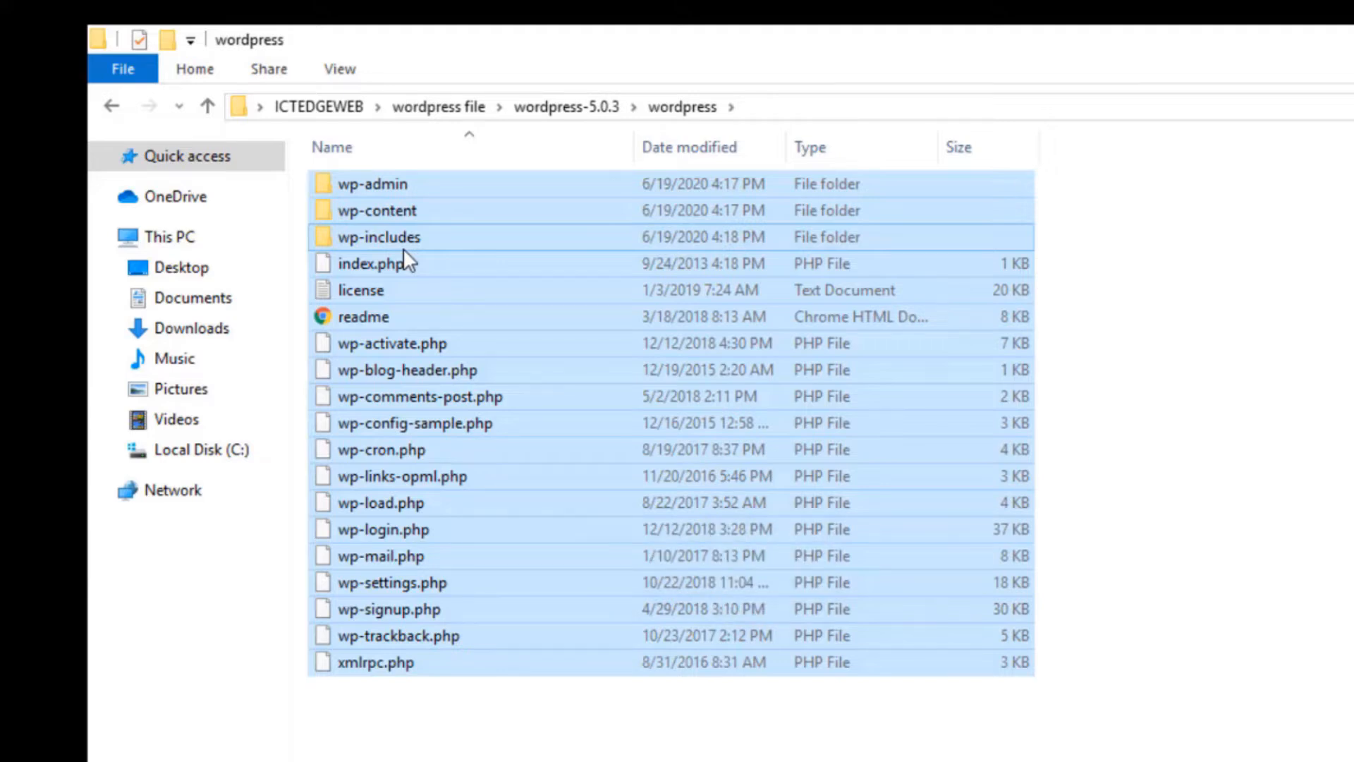
right_click(404, 252)
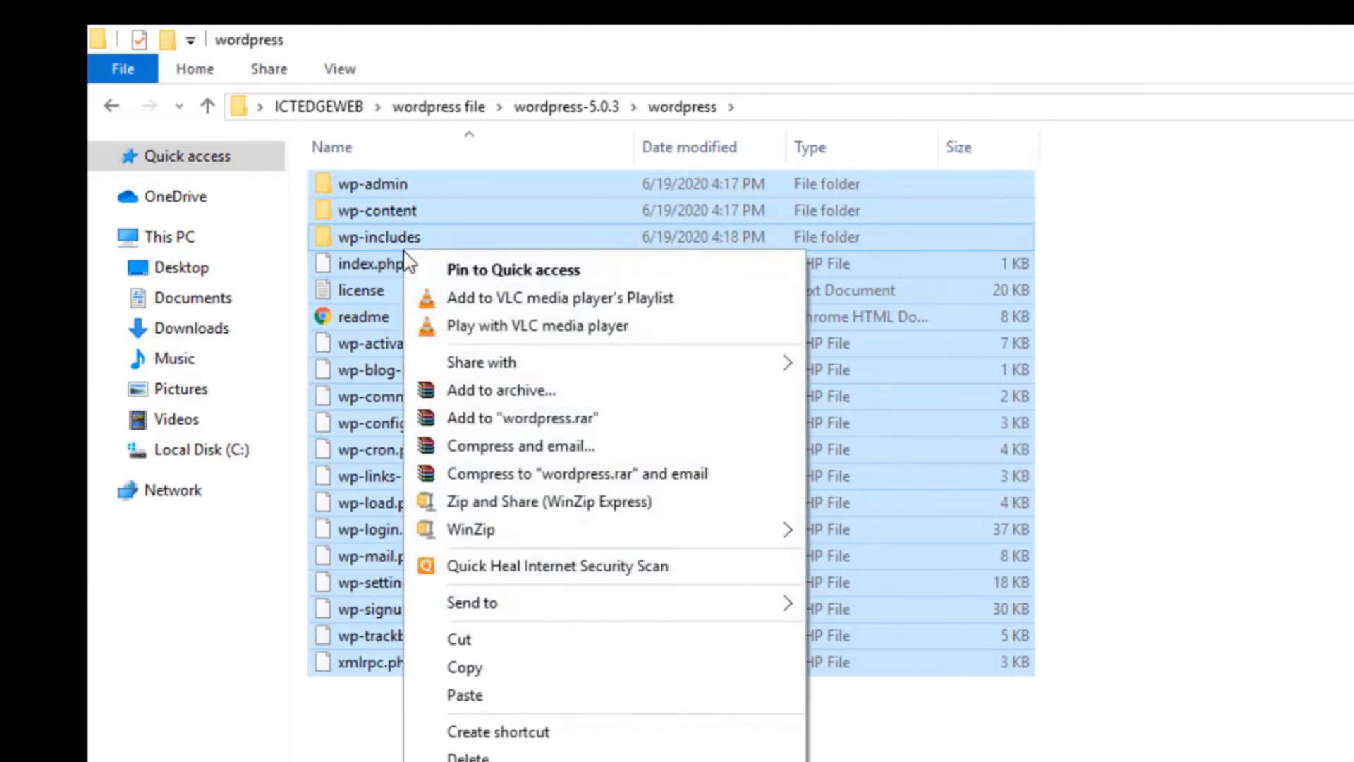
left_click(466, 668)
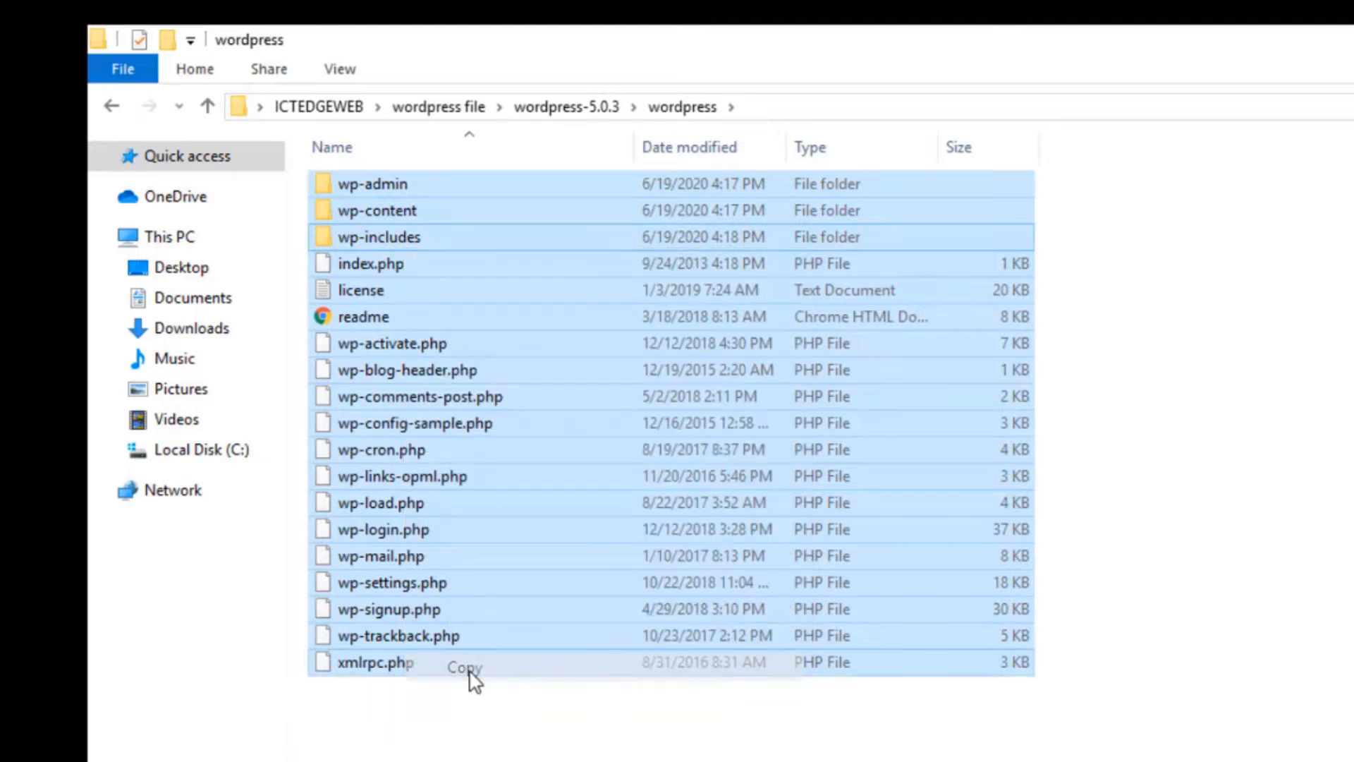
Navigate to the C: drive and open xampp > htdocs.
left_click(216, 455)
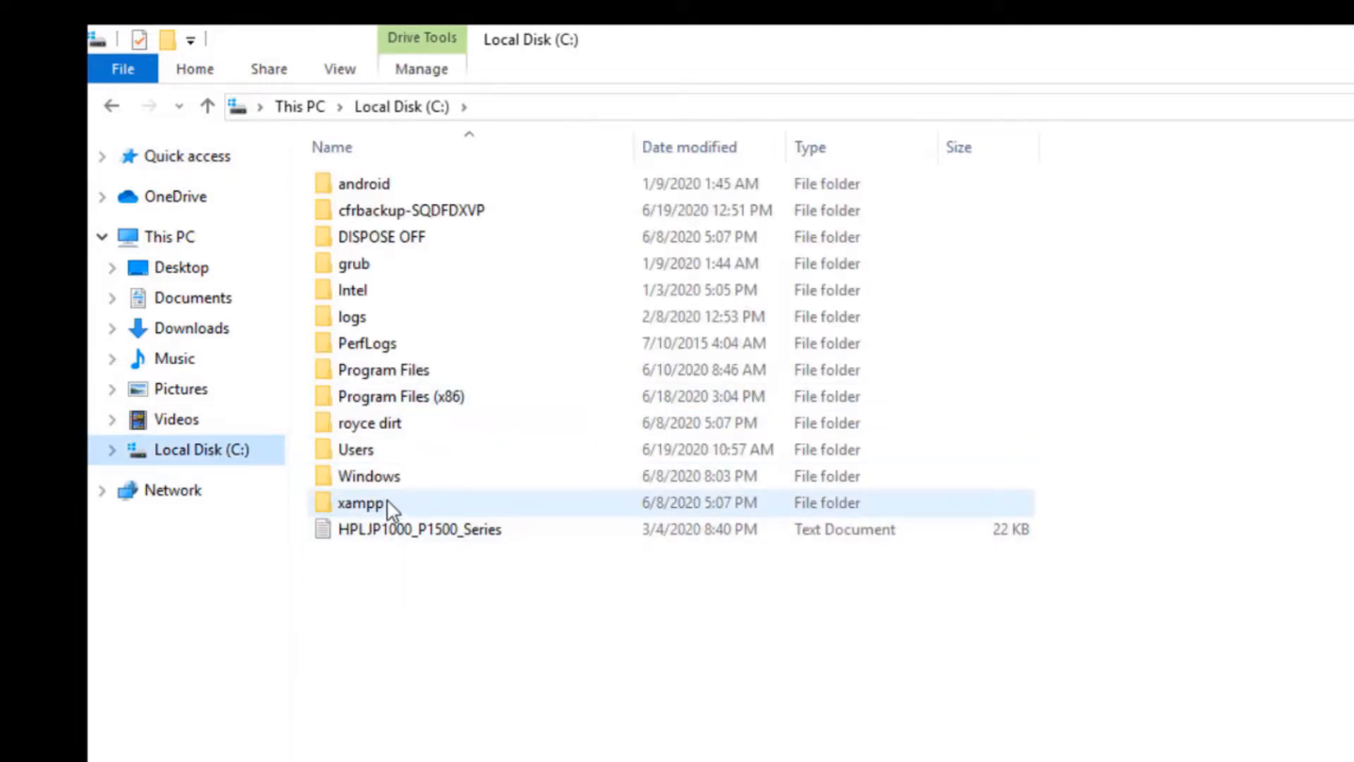
mouse_move(386, 498)
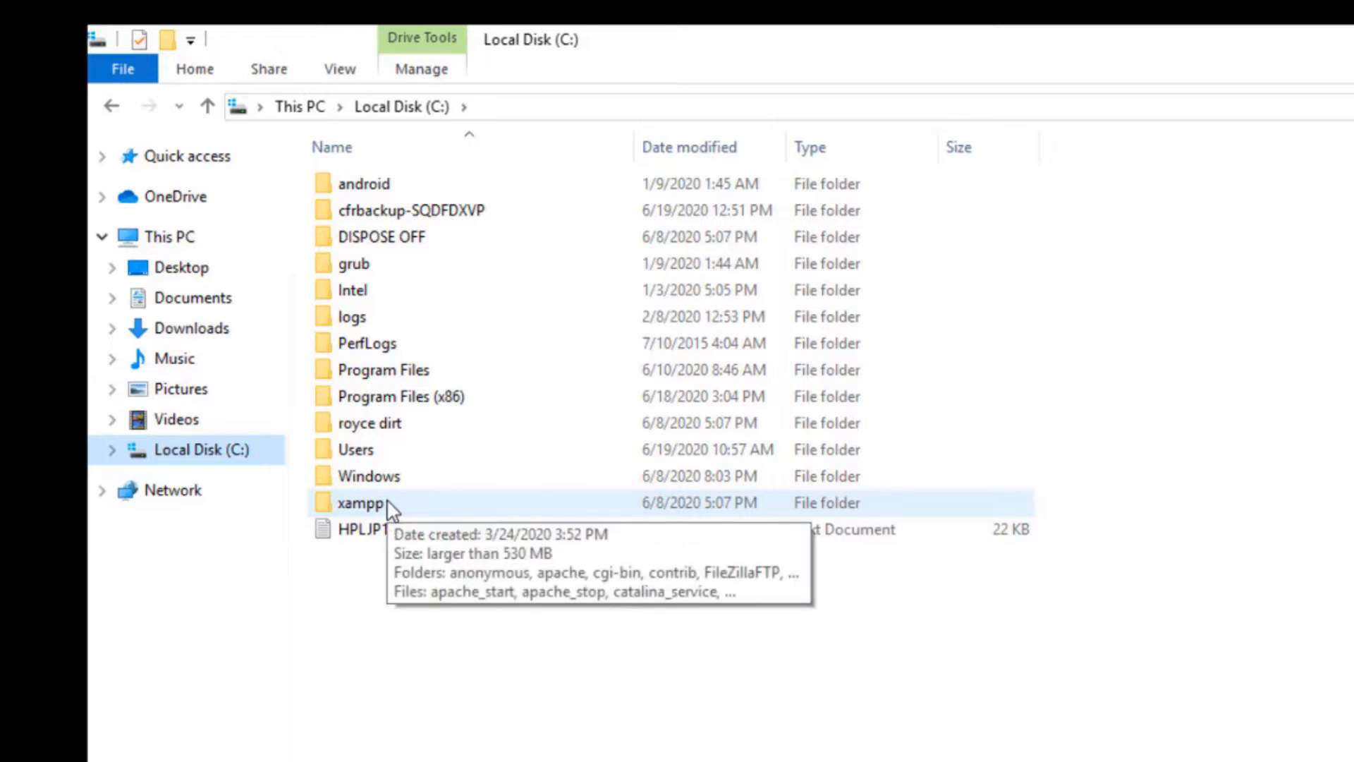
double_click(388, 503)
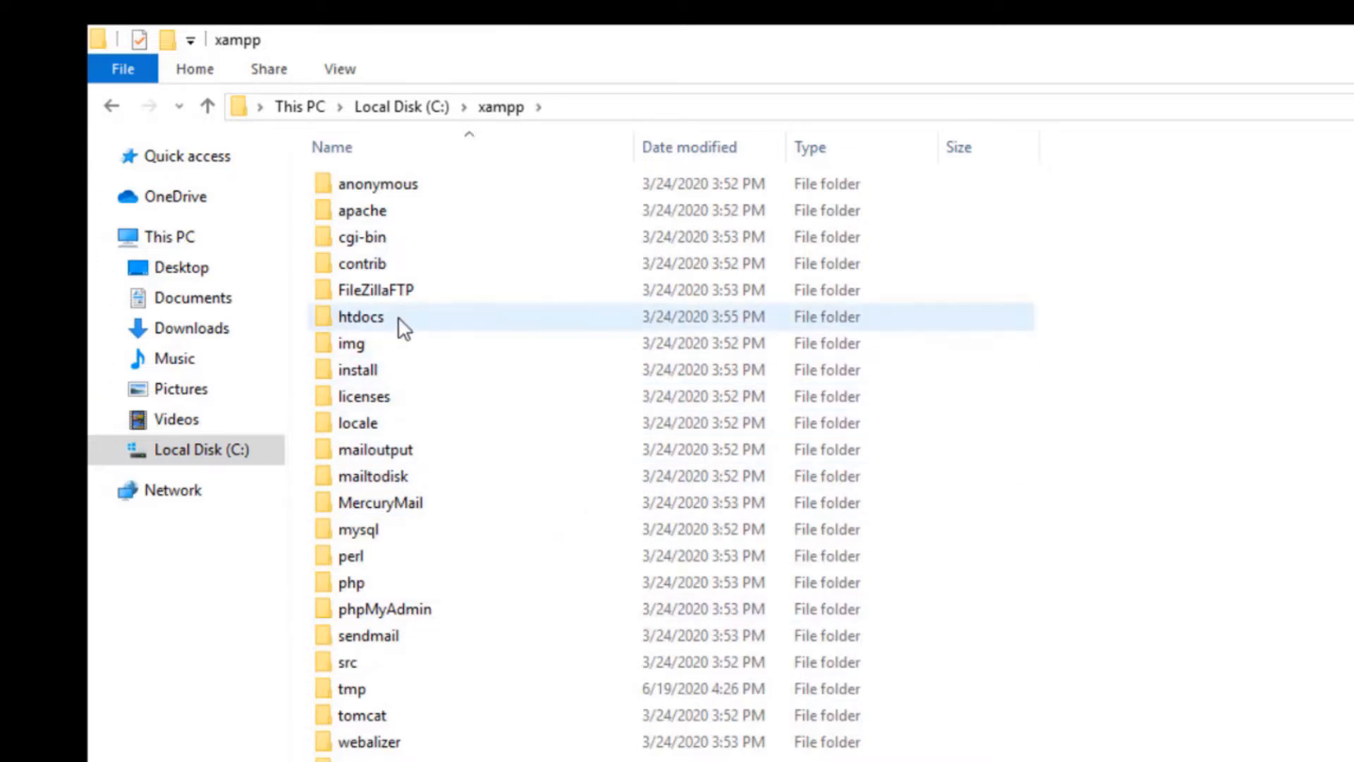
mouse_move(404, 328)
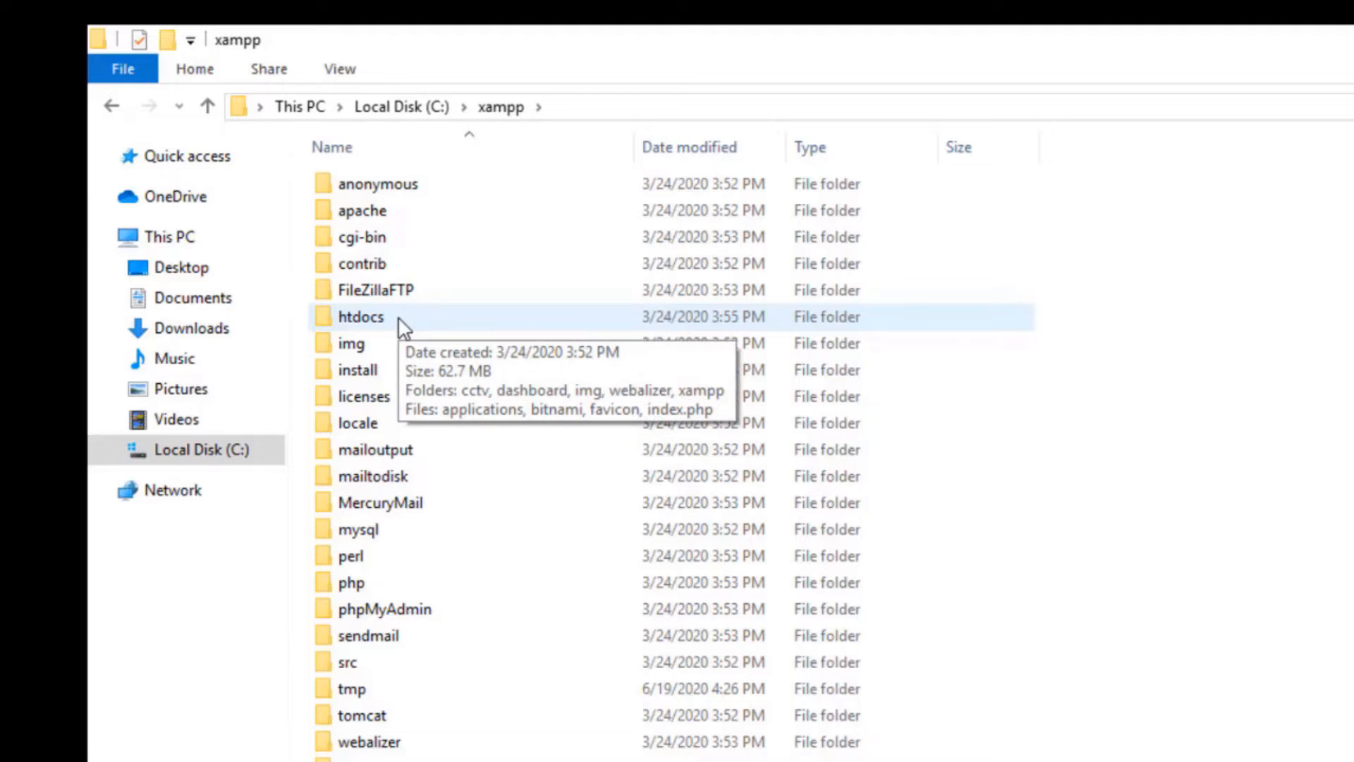
left_click(403, 328)
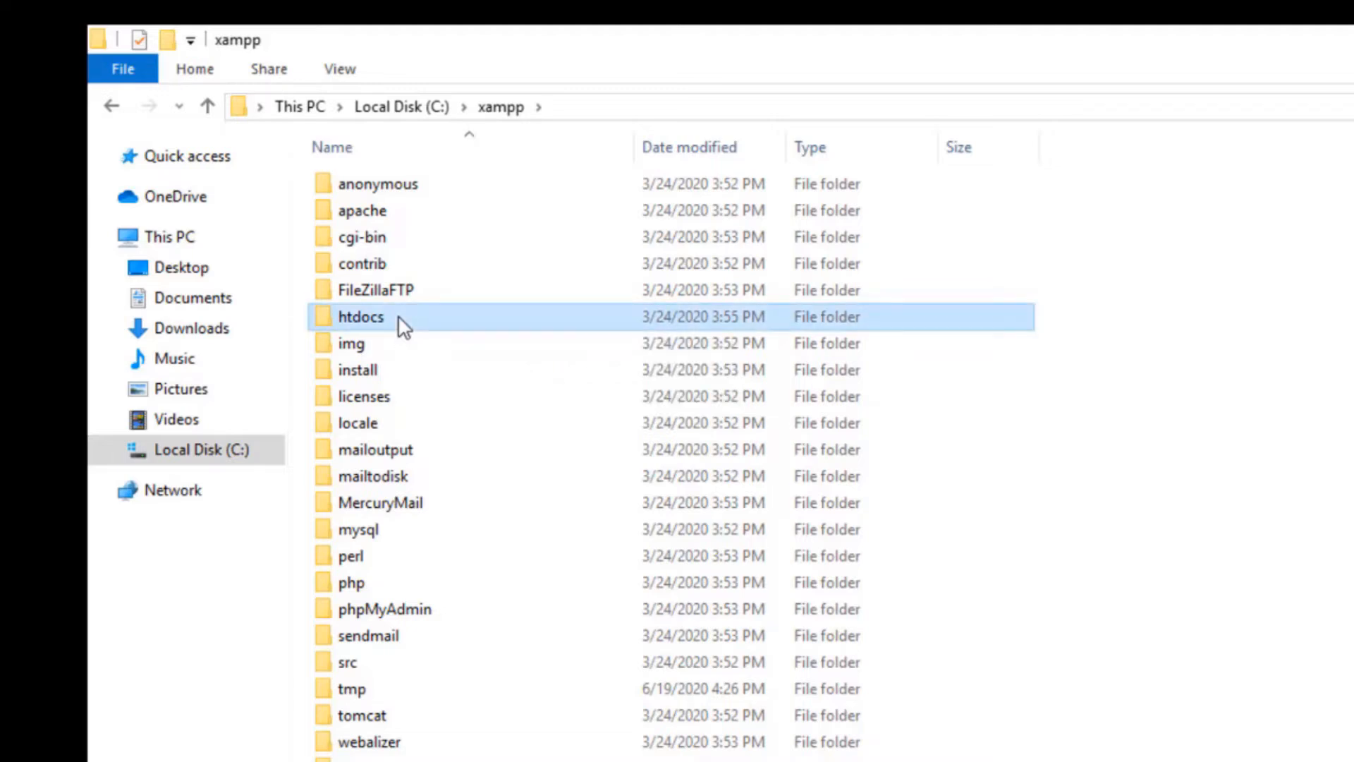
double_click(403, 328)
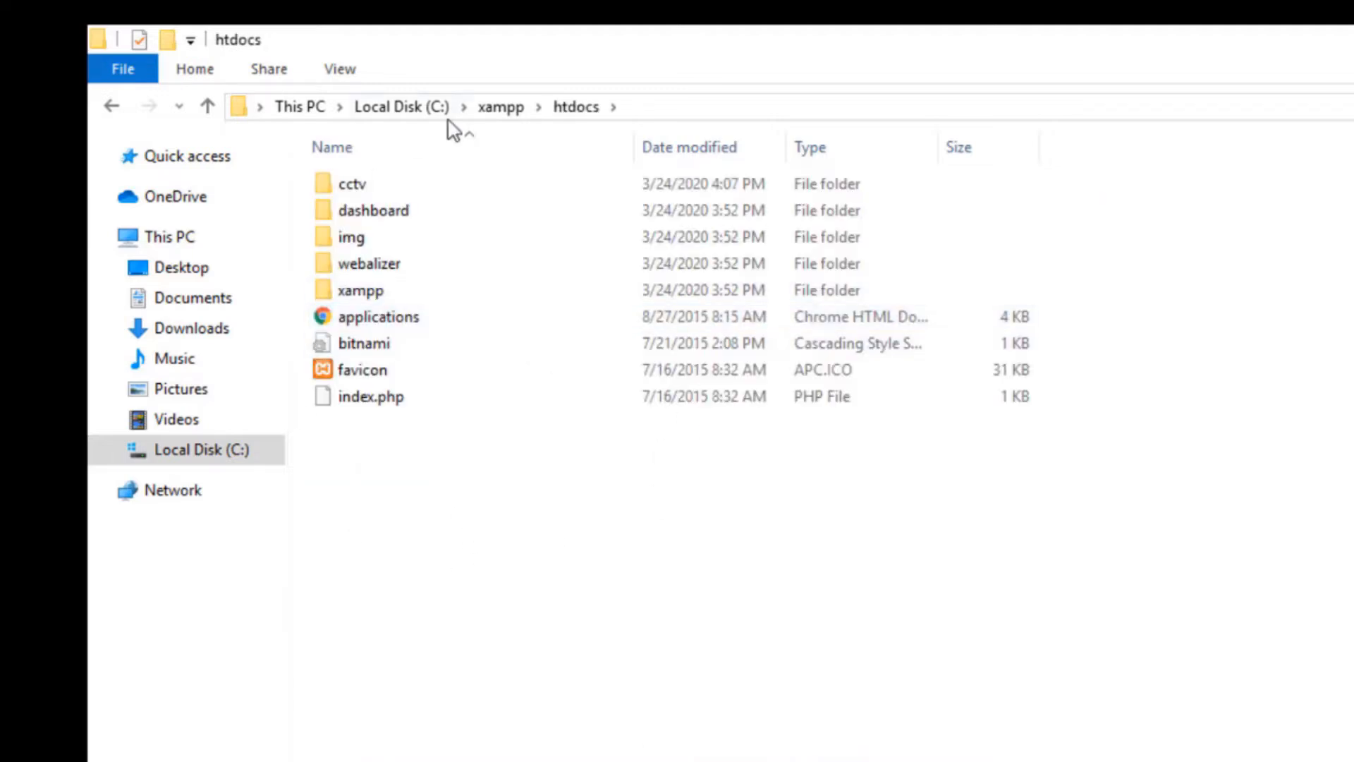
Create a new folder named ictedgiv in htdocs and open it.
left_click(170, 44)
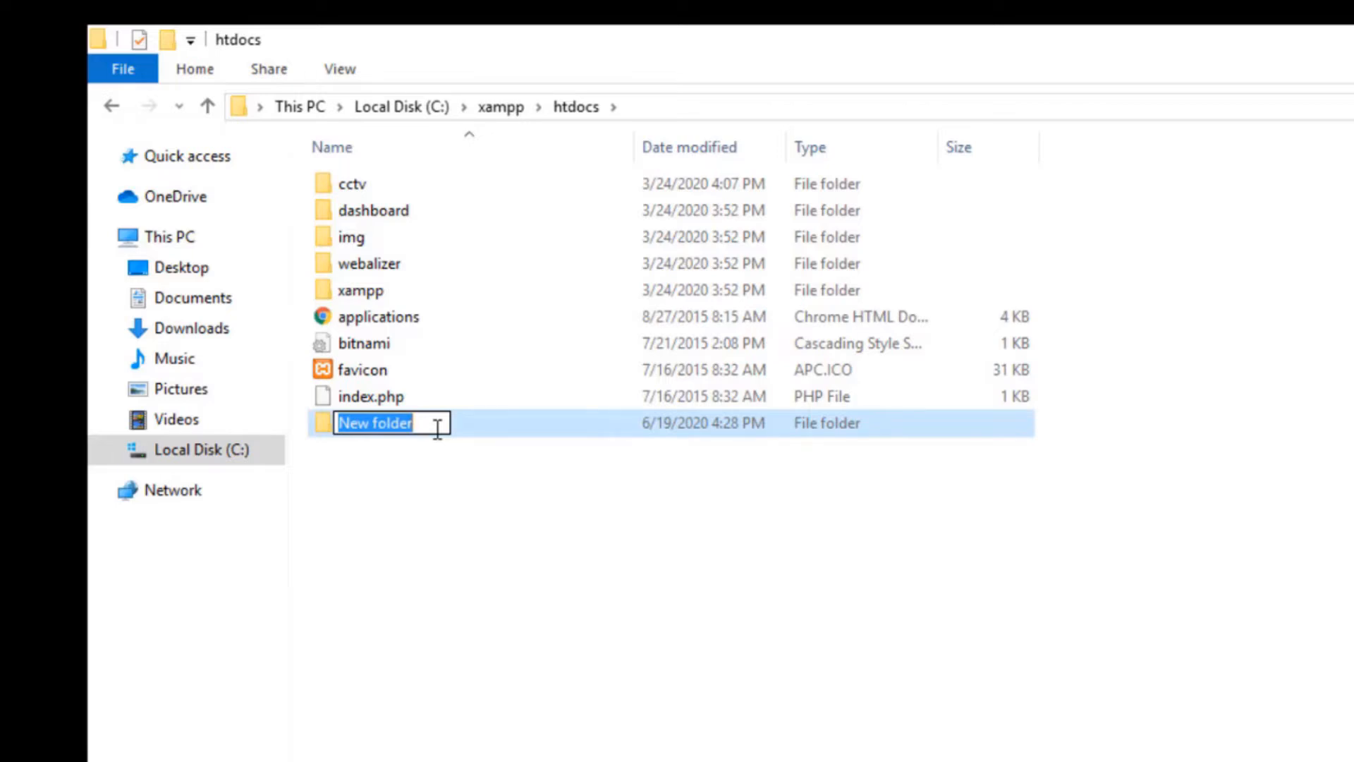
type("ict")
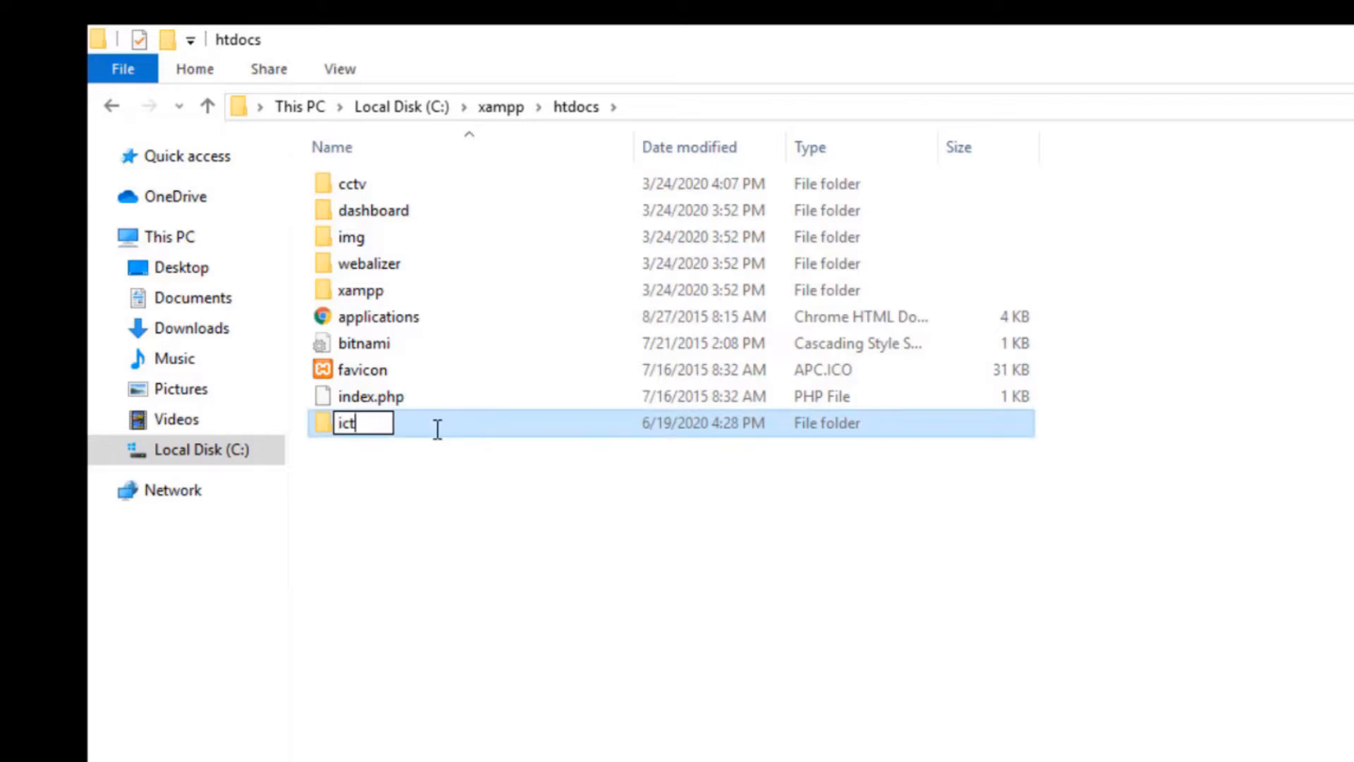
type("edg")
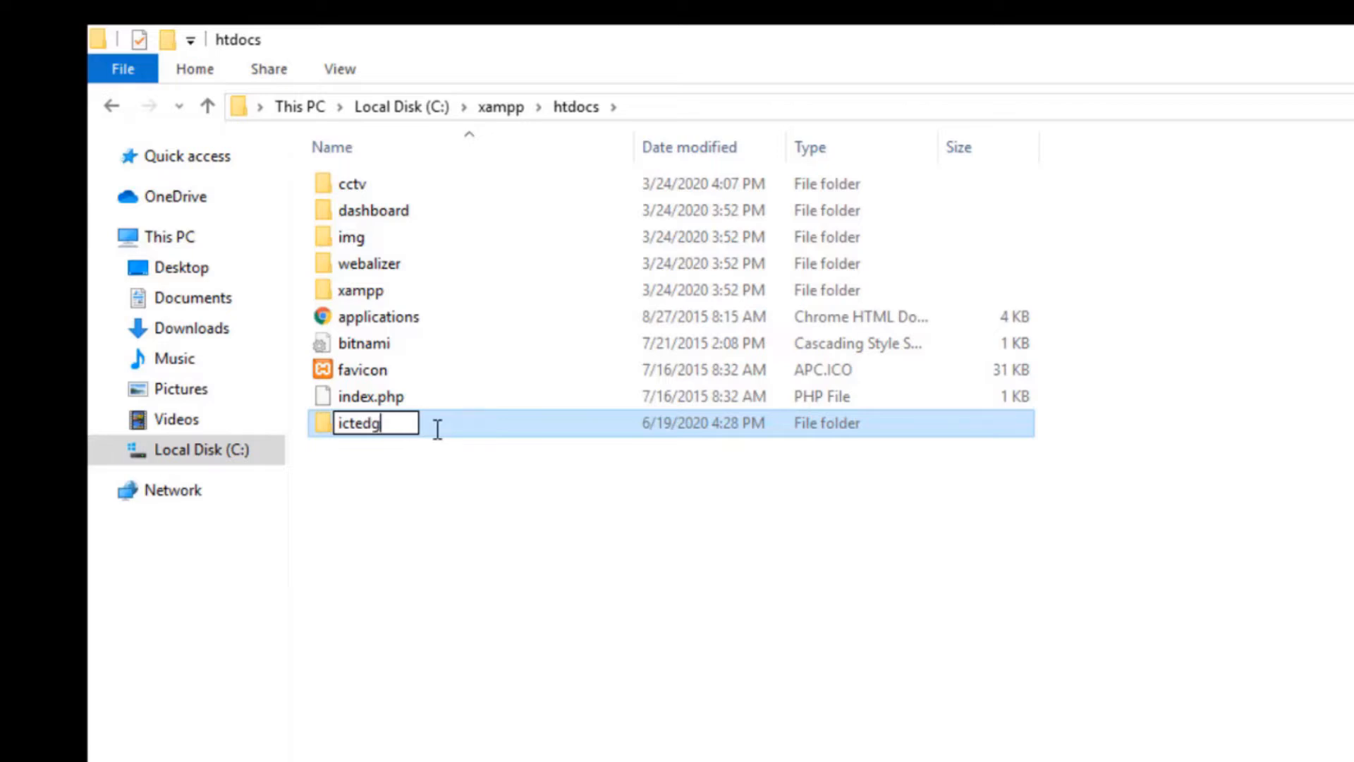
type("iv")
left_click(467, 474)
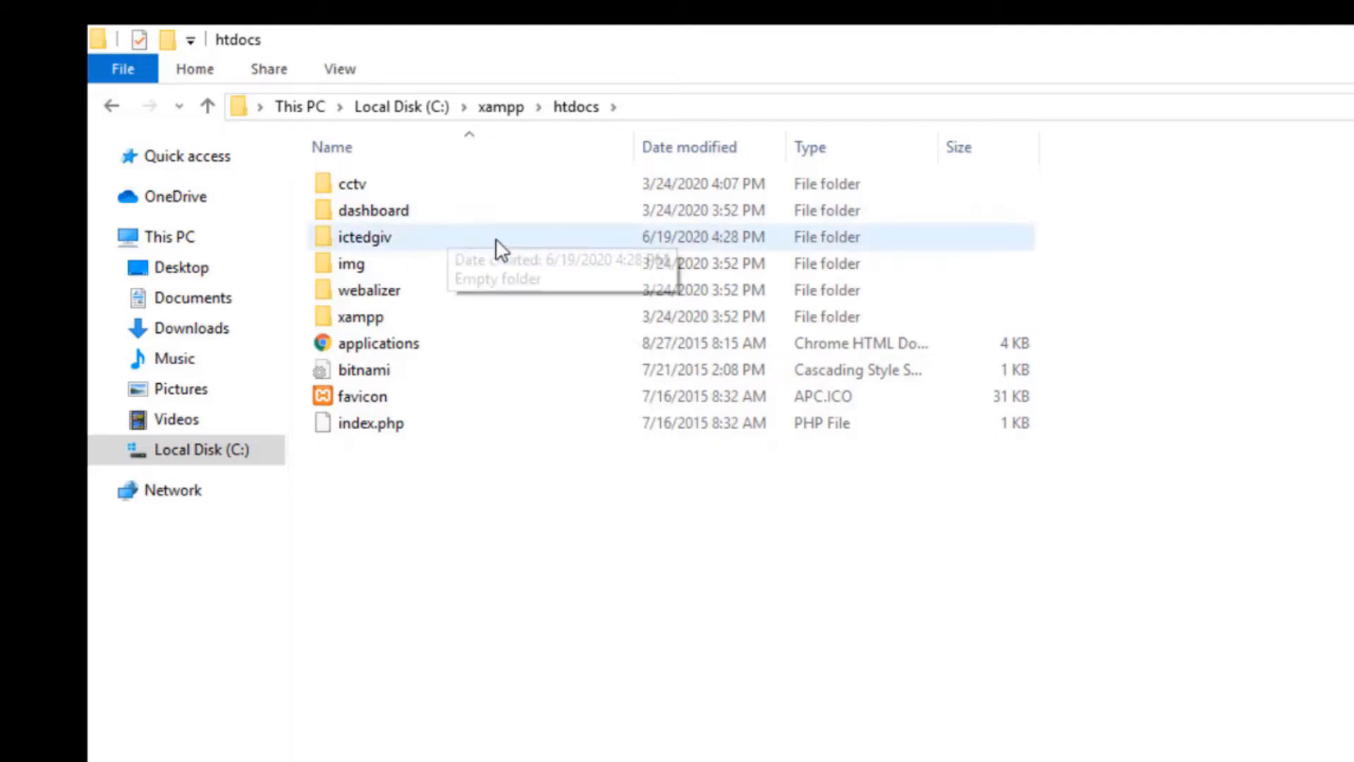
double_click(460, 247)
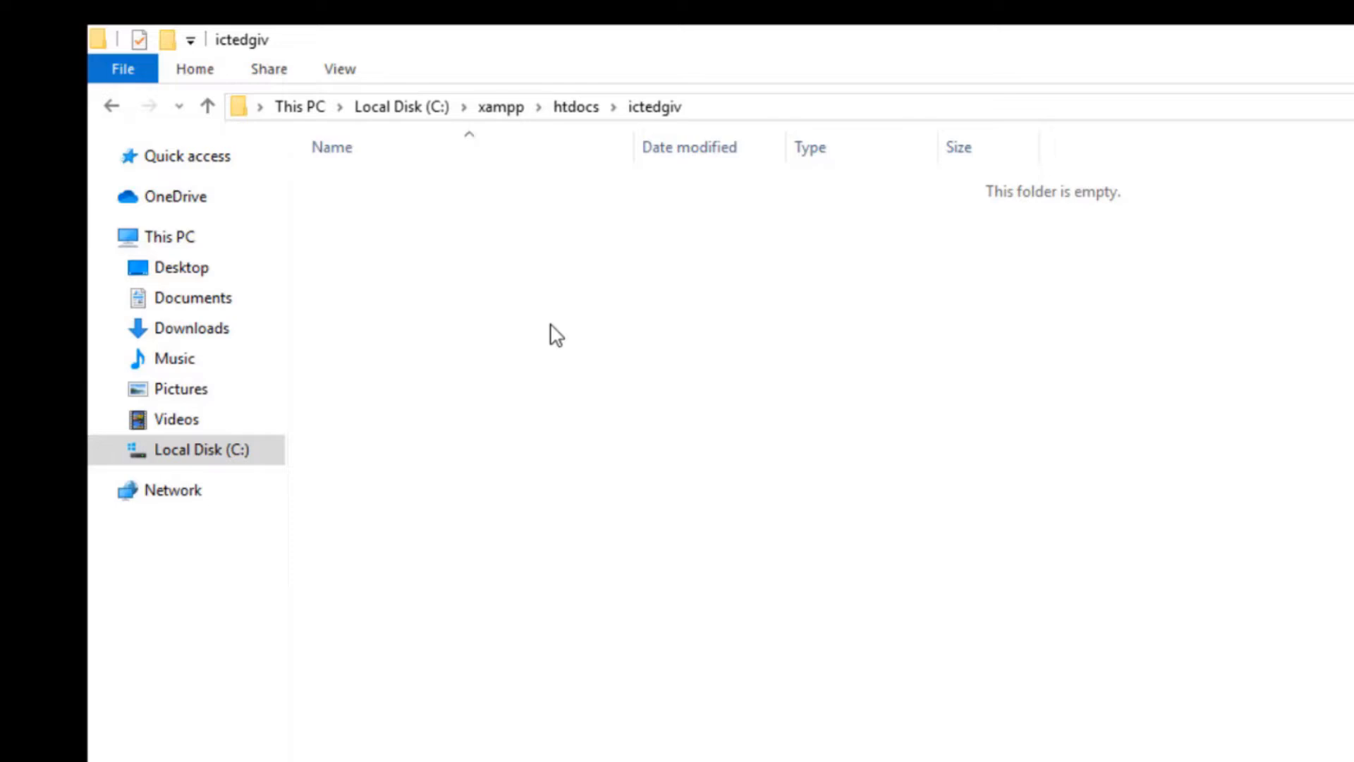
Paste the copied WordPress files into ictedgiv and return to htdocs.
key("ctrl+v")
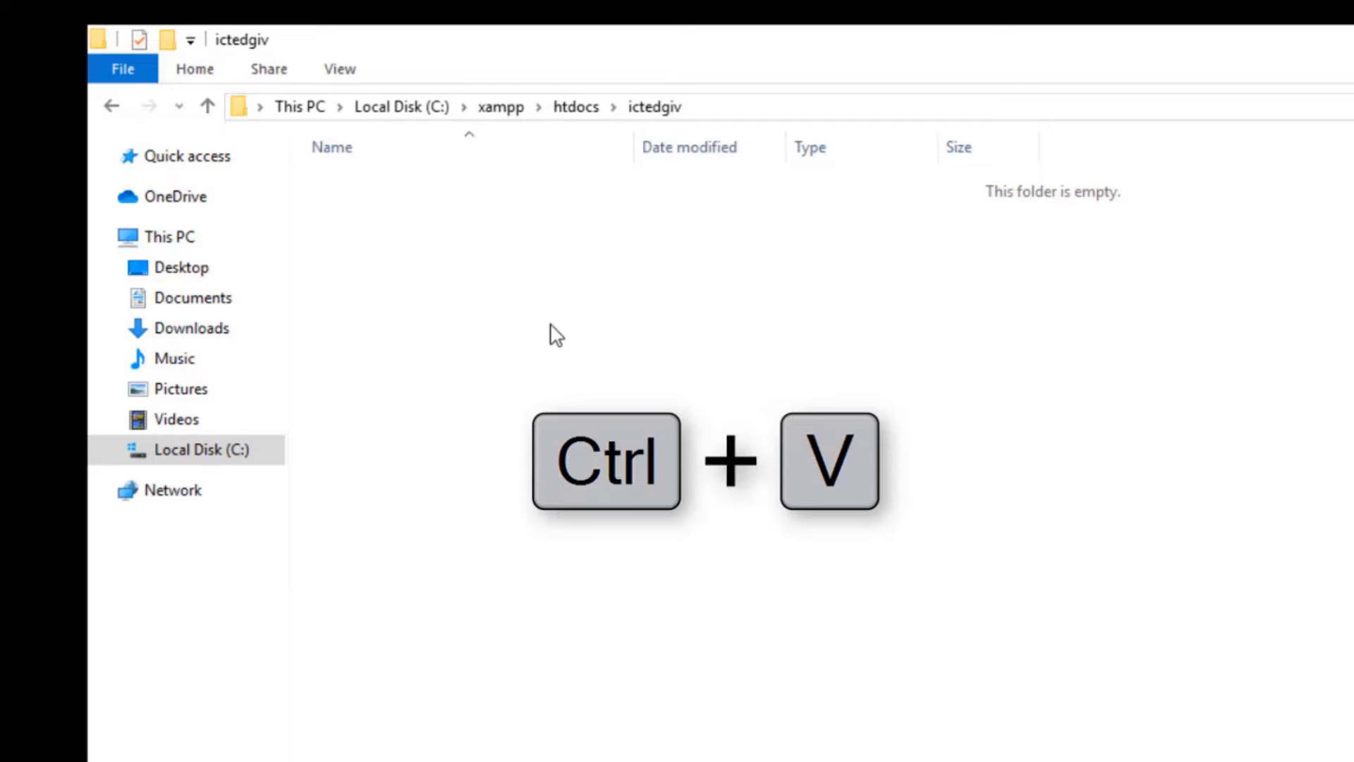
right_click(556, 336)
left_click(637, 510)
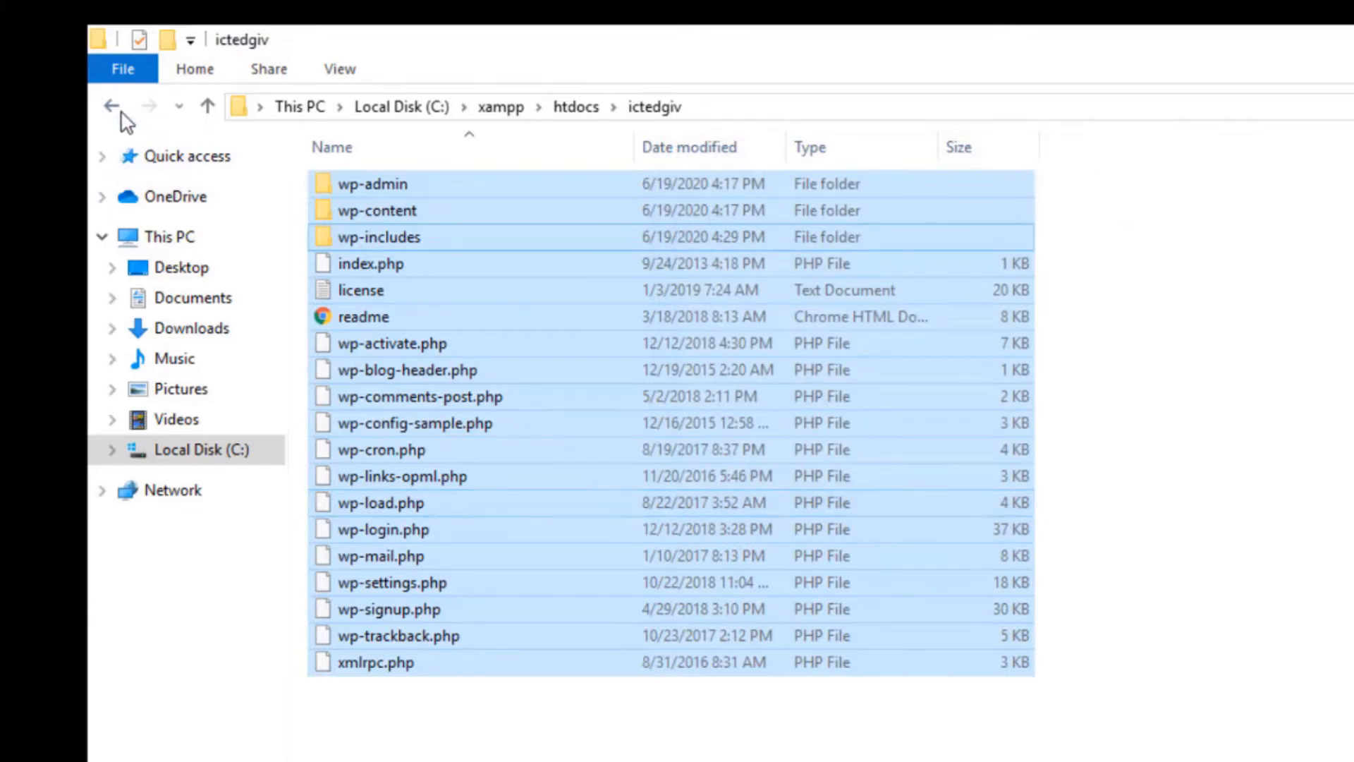
left_click(115, 109)
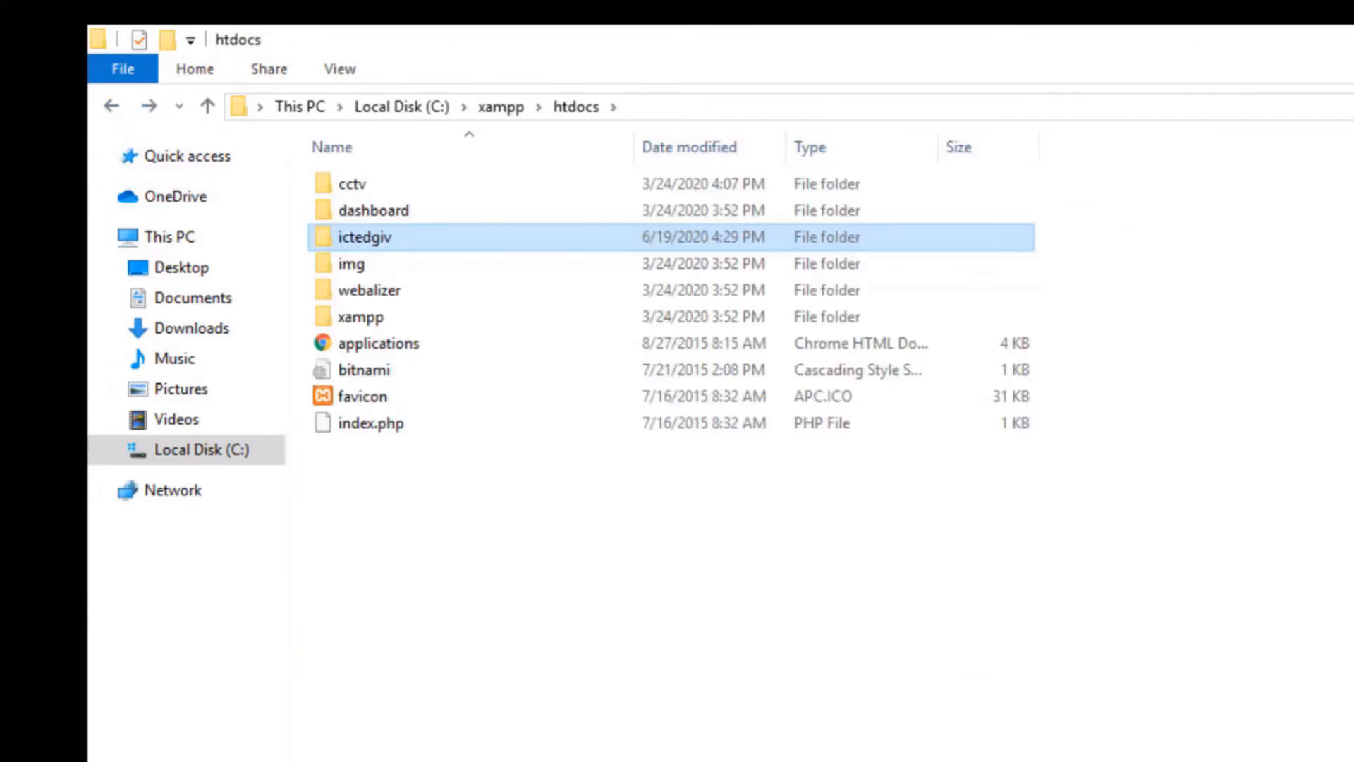
Bring Chrome back, open a new tab and close the phpMyAdmin tab.
key("super+d")
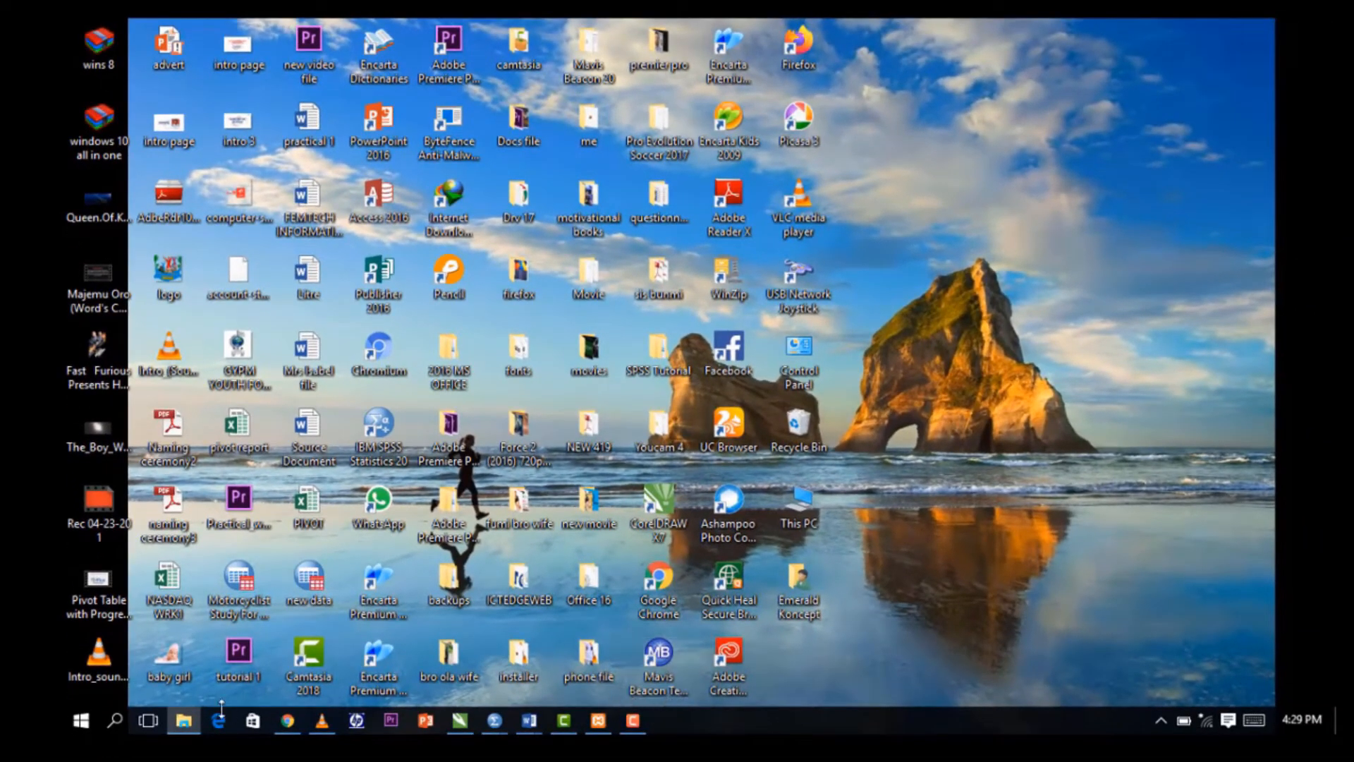
mouse_move(286, 721)
left_click(257, 679)
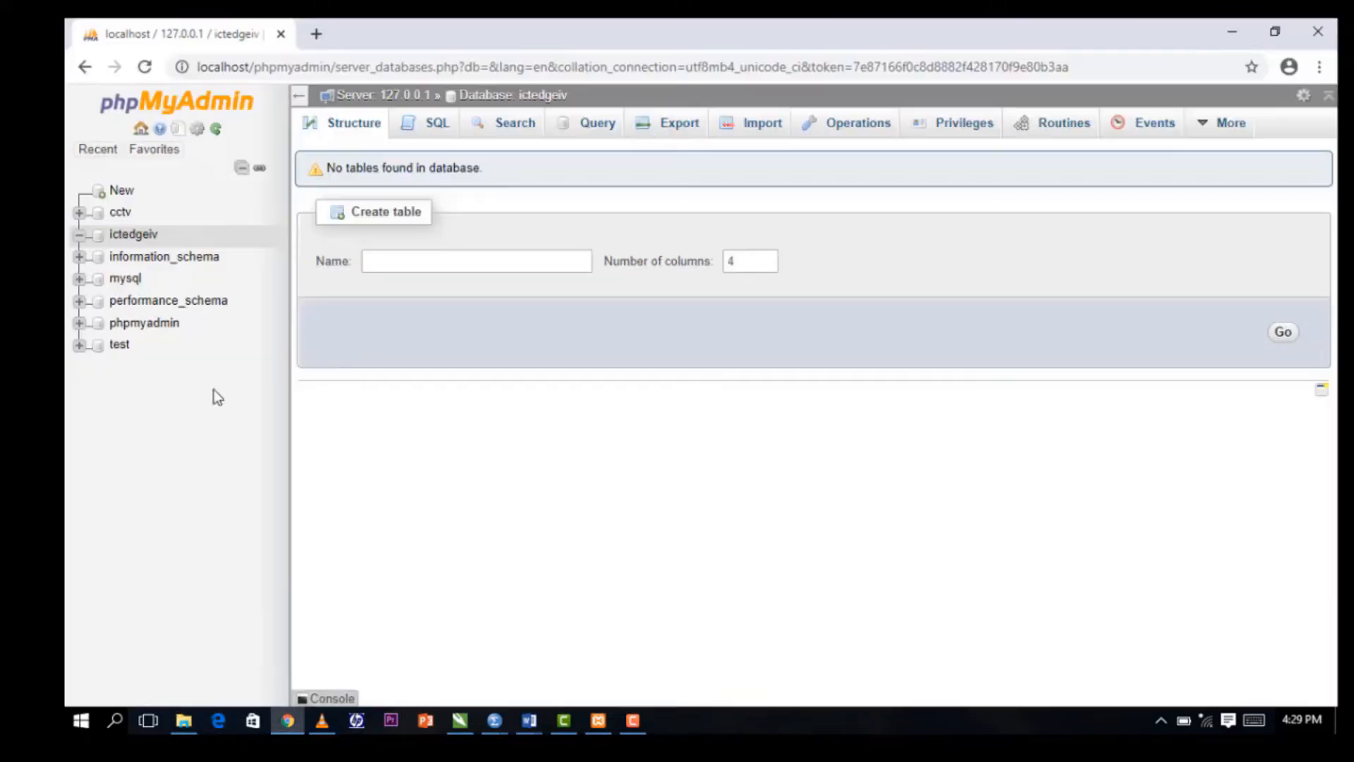
left_click(315, 35)
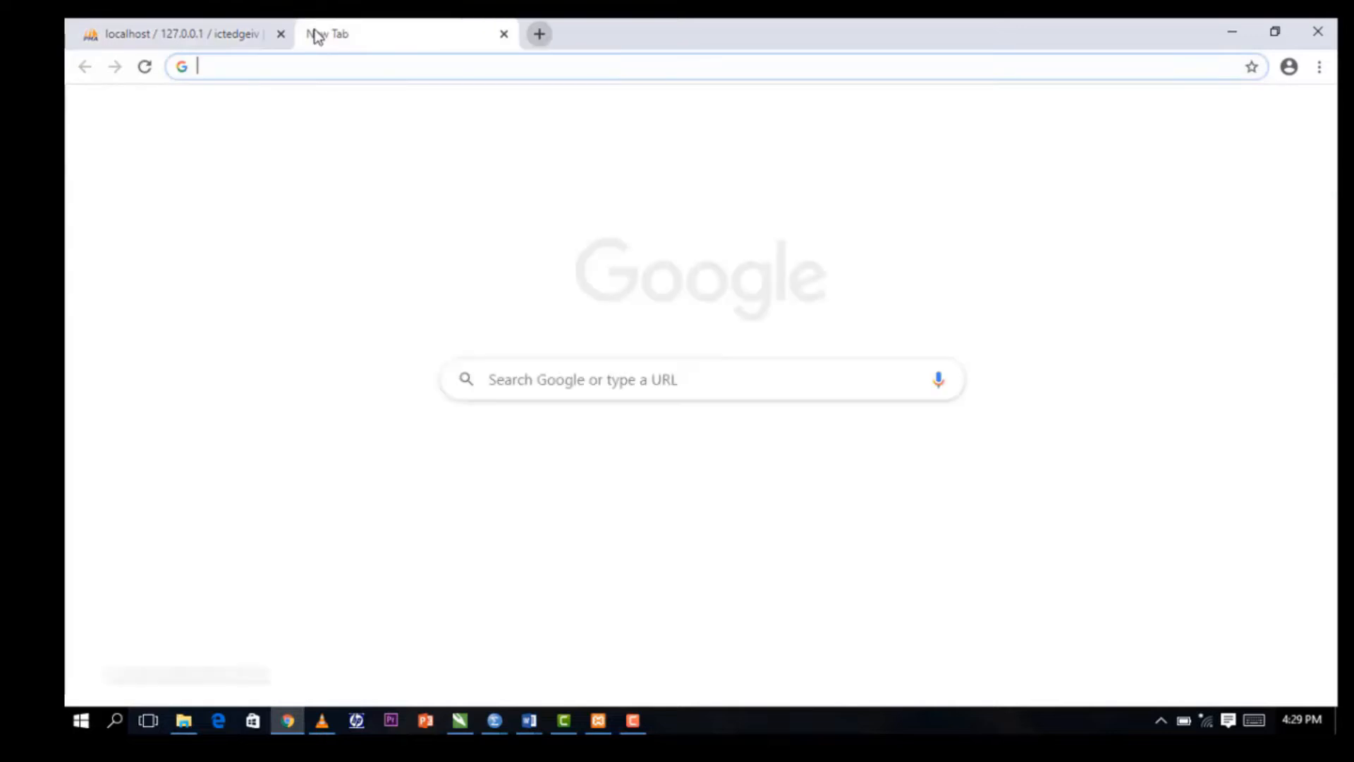
left_click(281, 35)
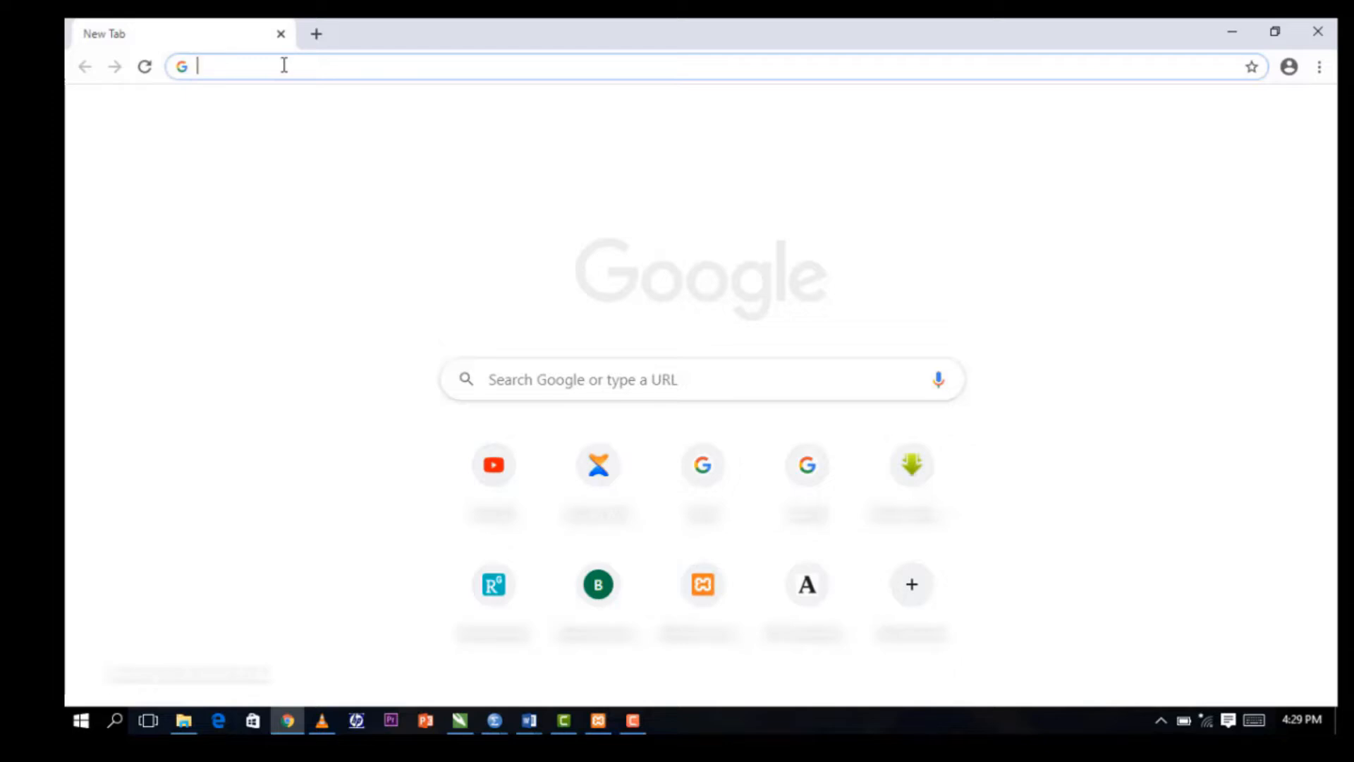
Load the address localhost/ictedgeiv in the new tab.
type("lov")
key("BackSpace")
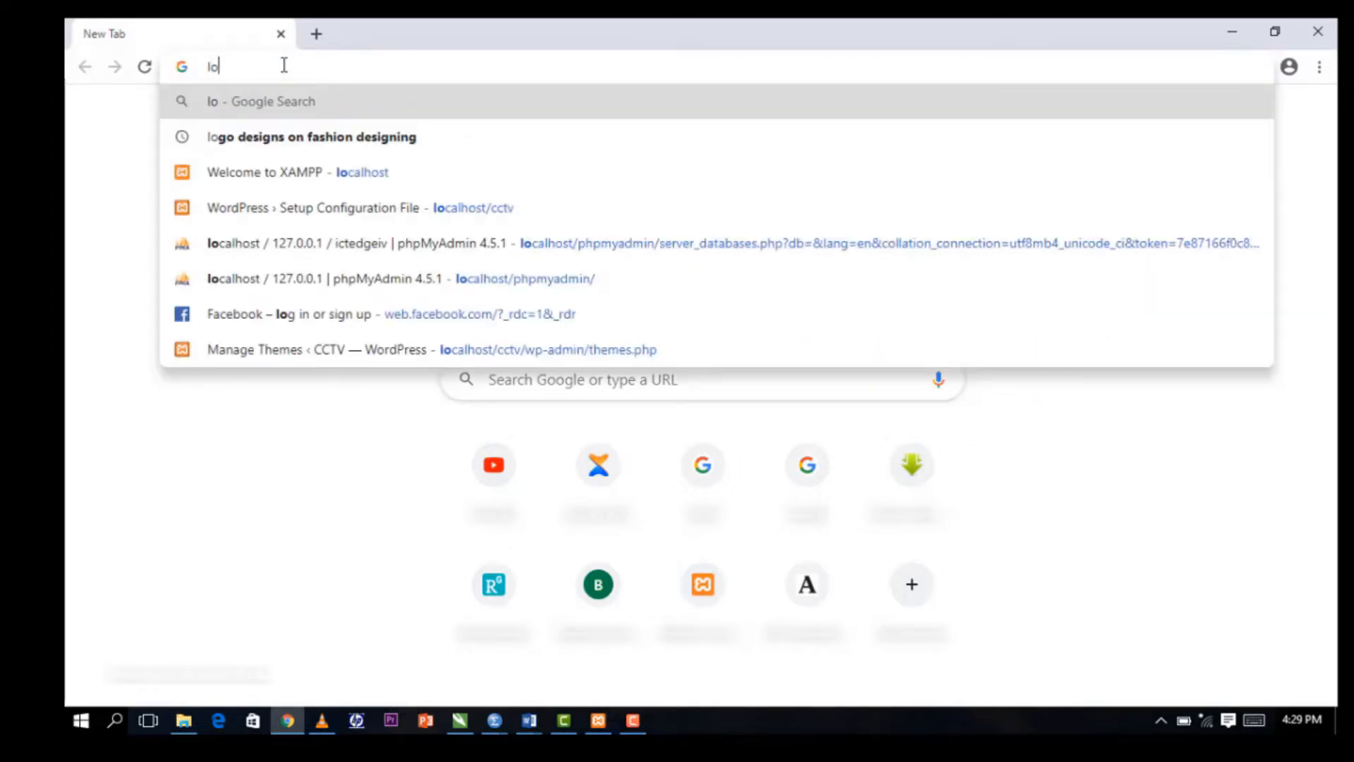
type("cal")
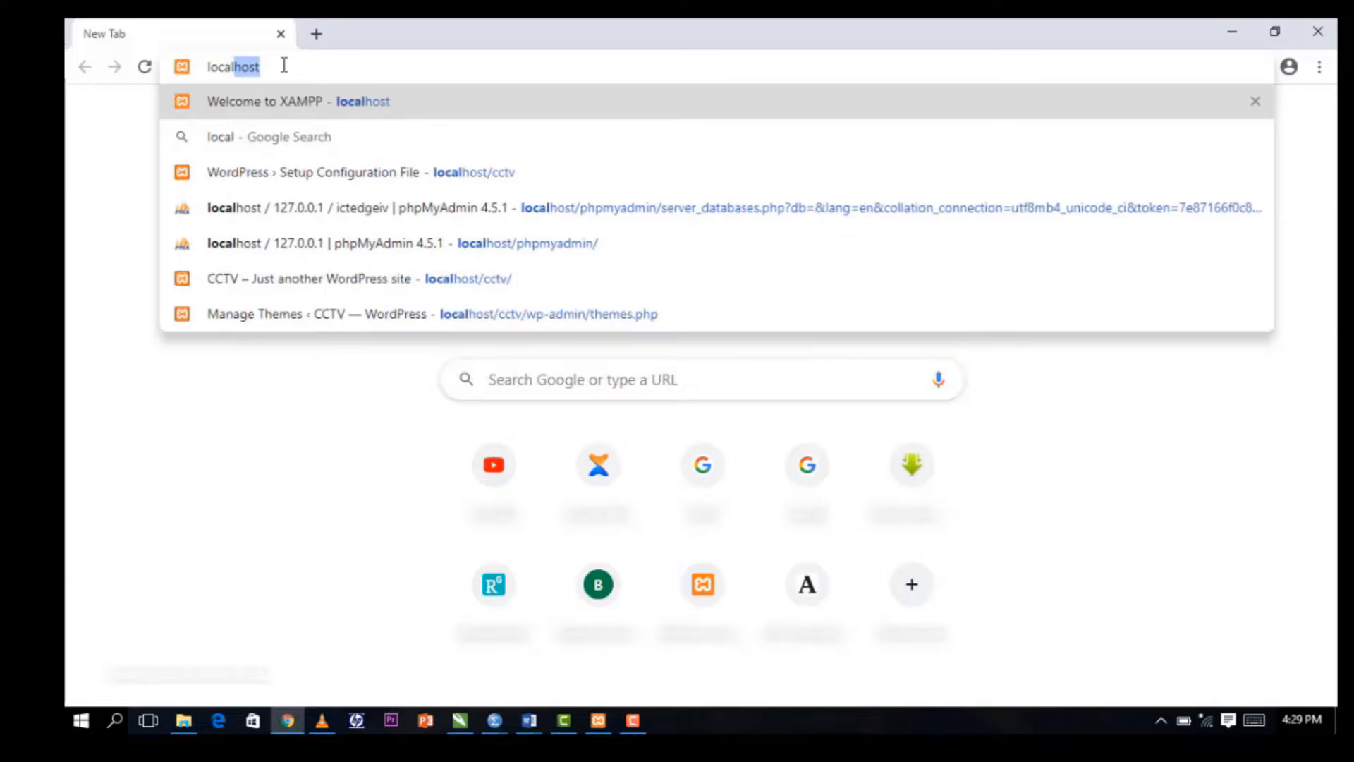
type("host/")
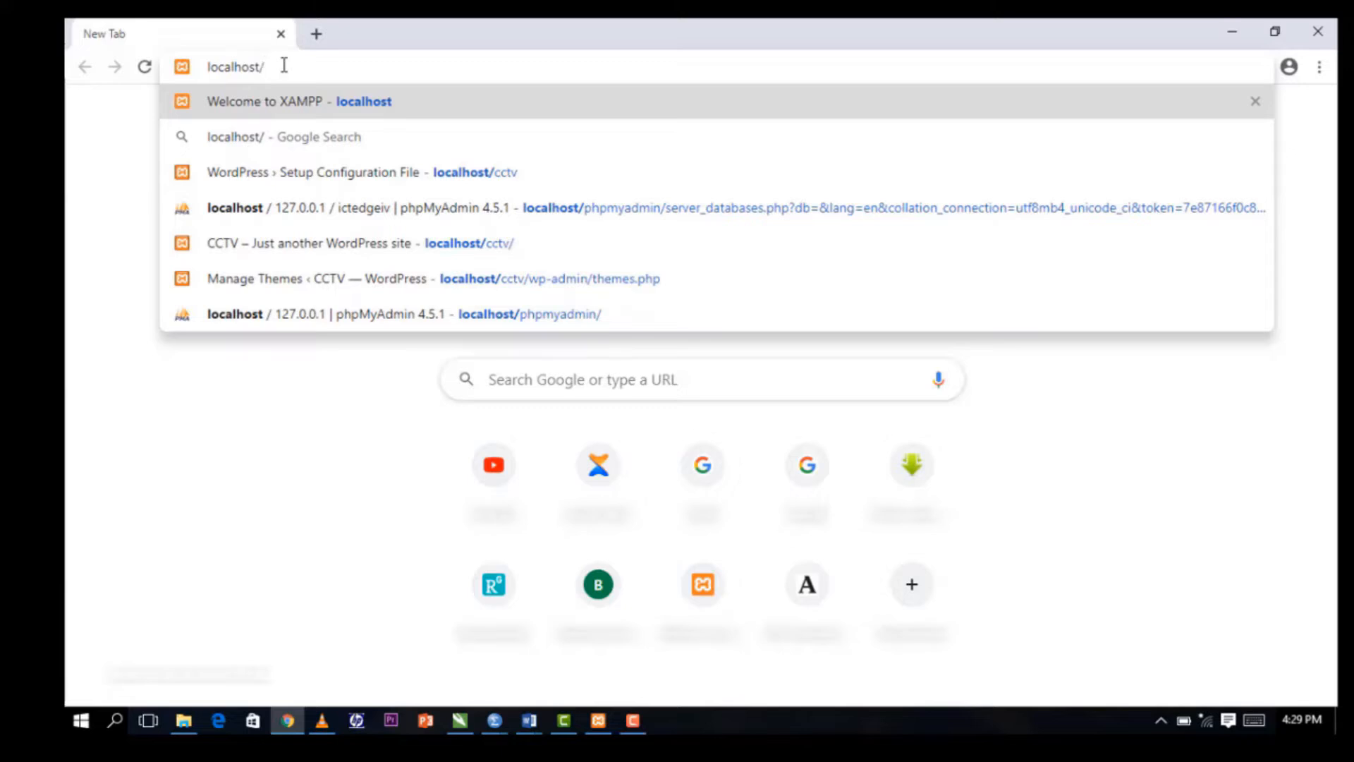
type("ict")
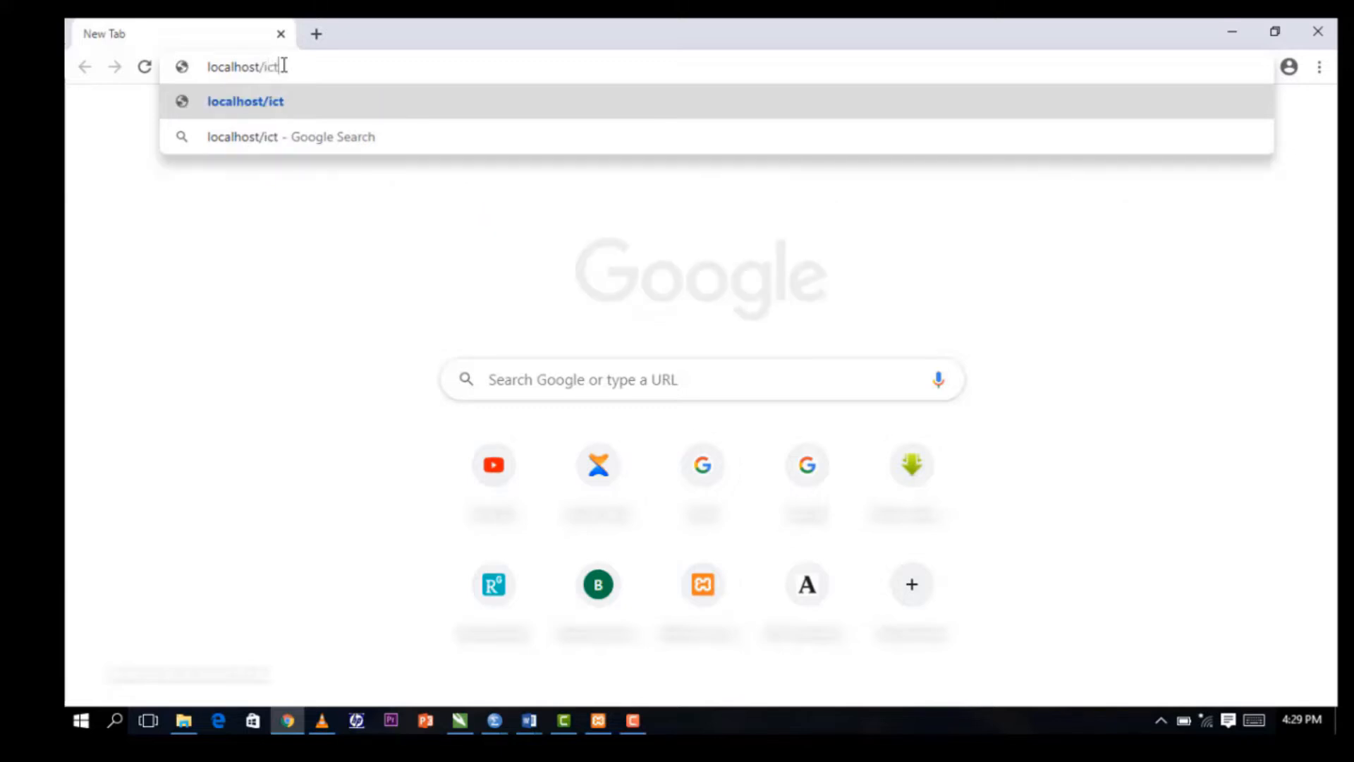
type("edg")
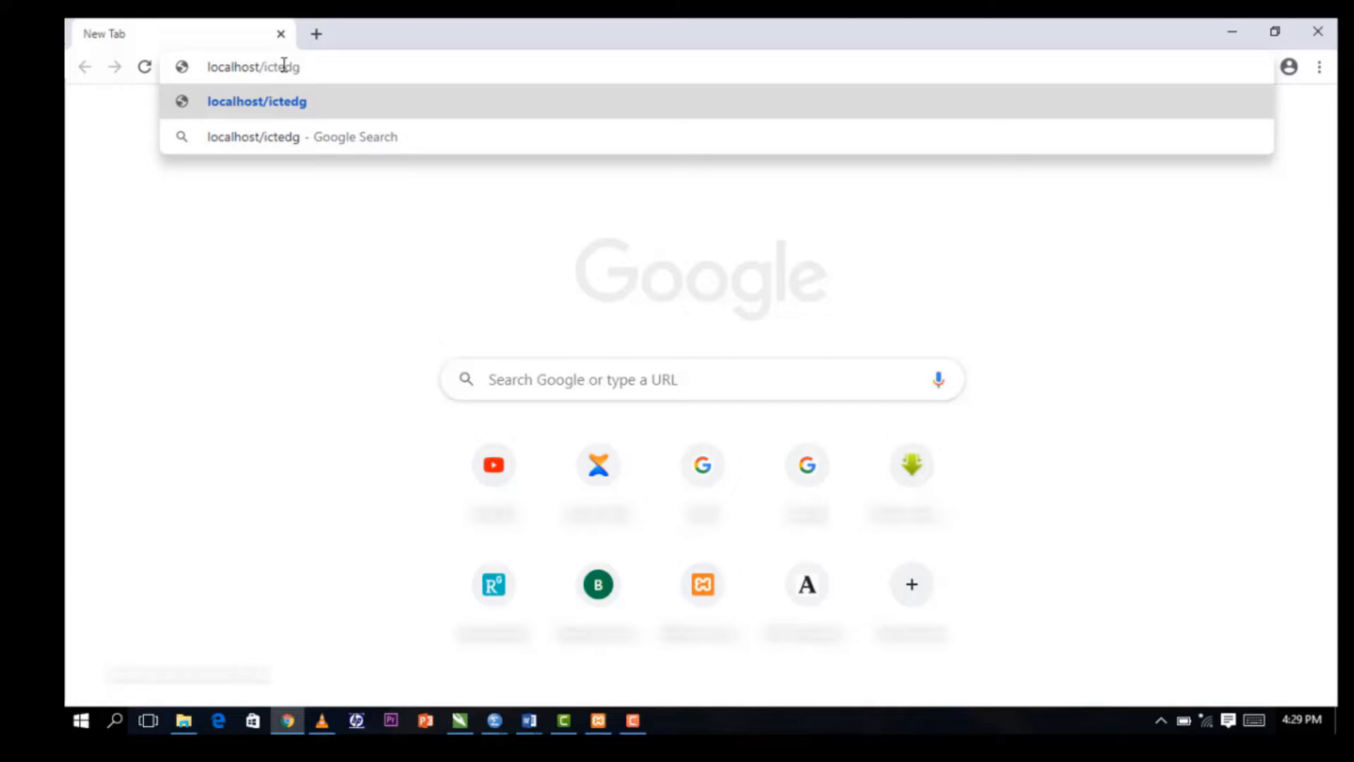
type("eiv")
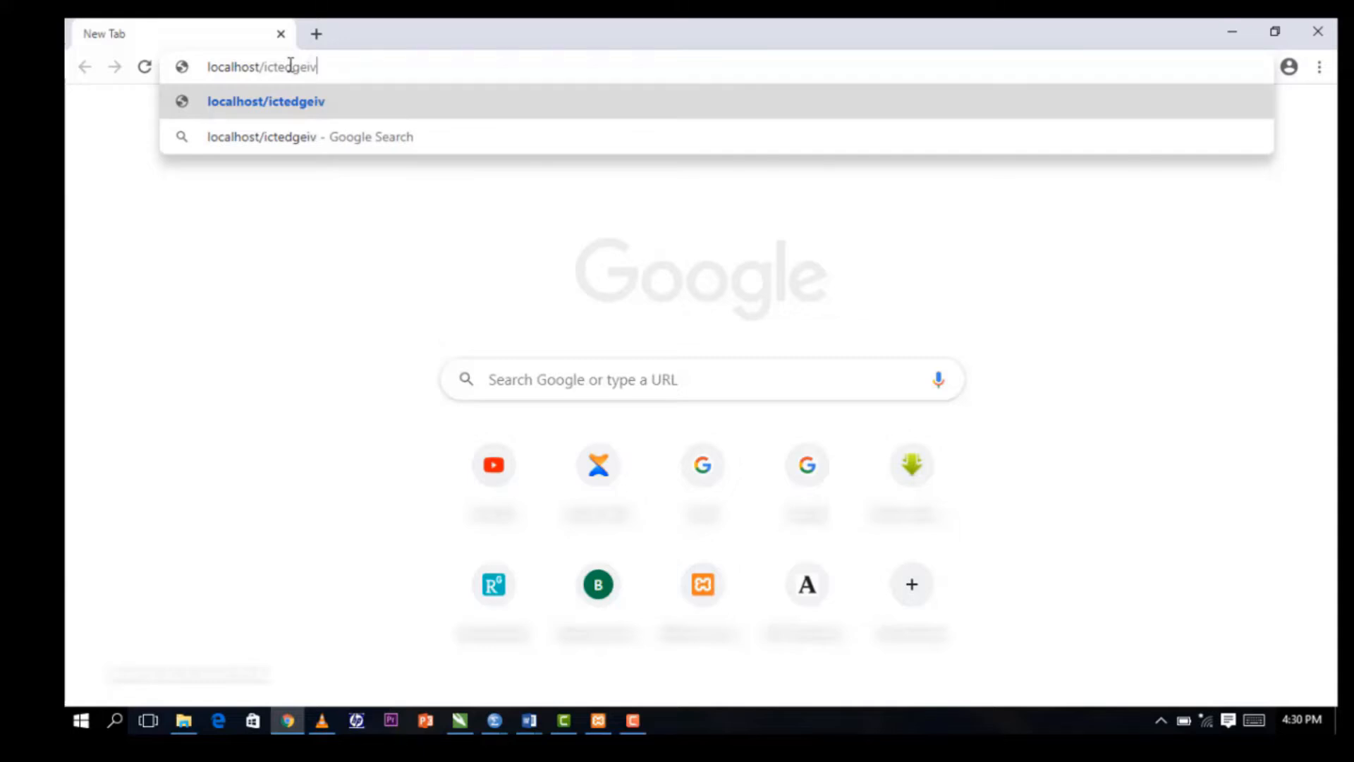
key("Return")
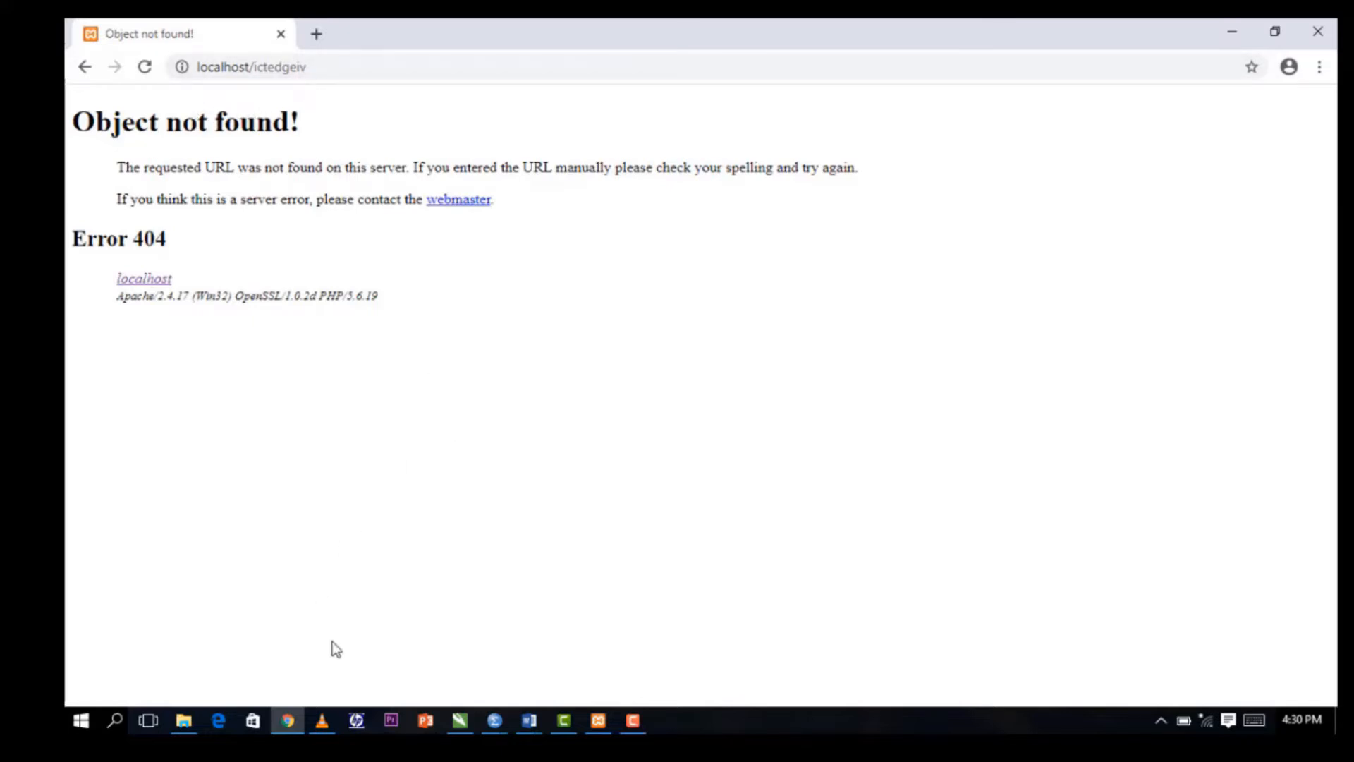
Rename the htdocs folder ictedgiv to ictedgeiv so it matches the site address.
mouse_move(192, 714)
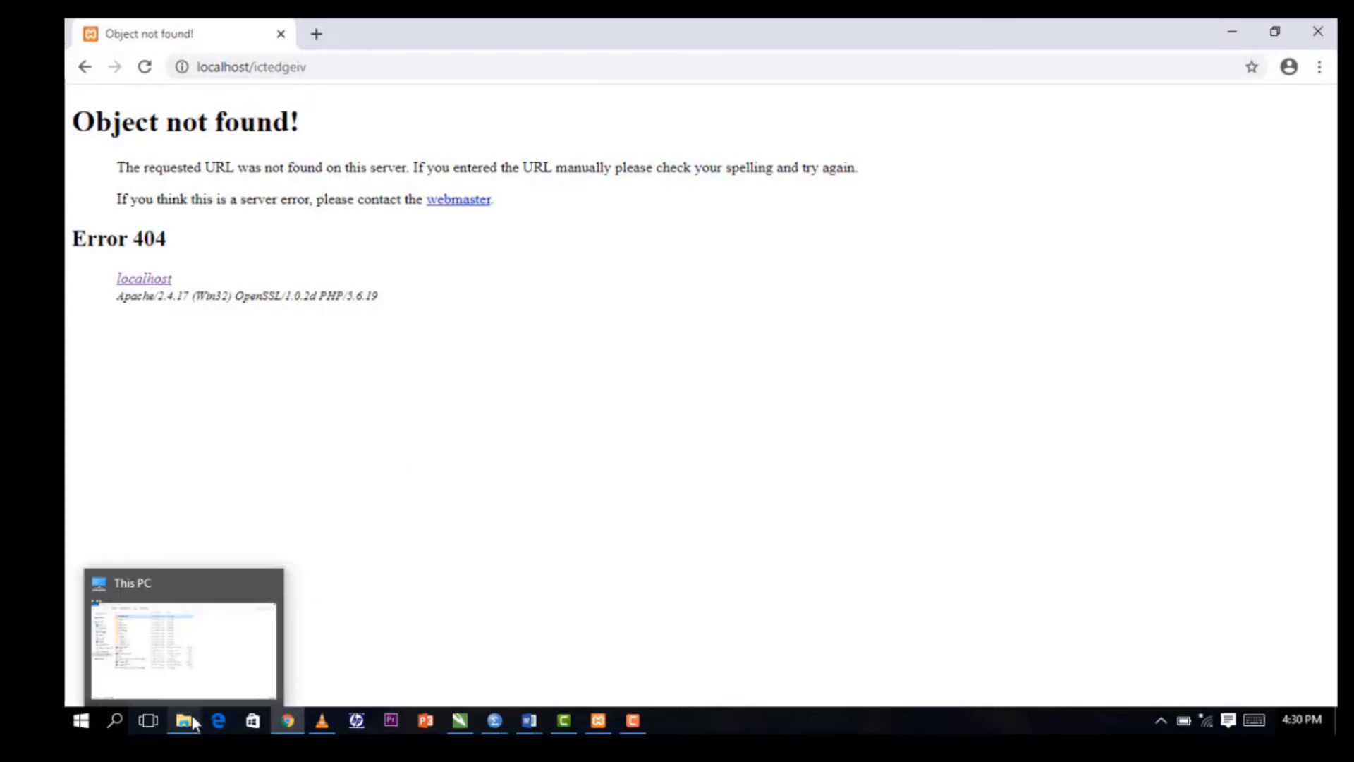
left_click(194, 670)
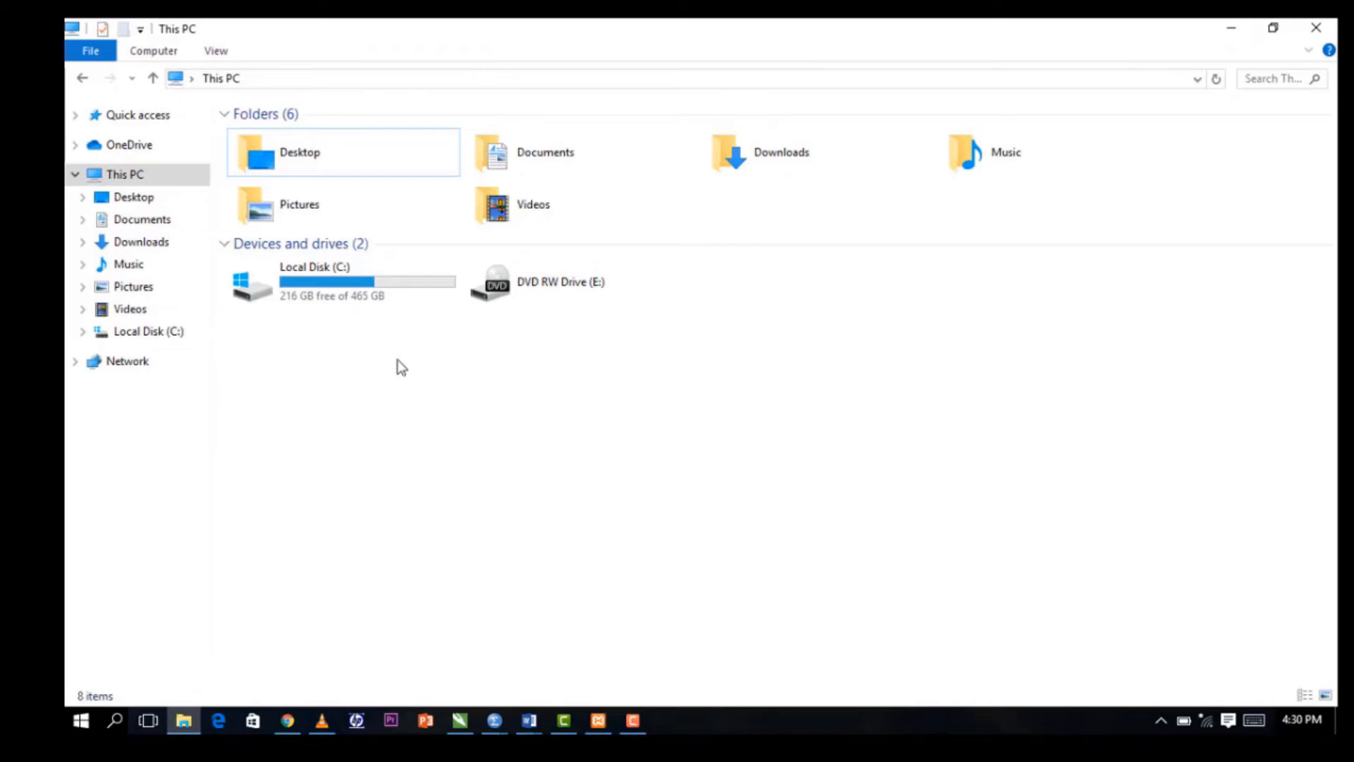
double_click(339, 291)
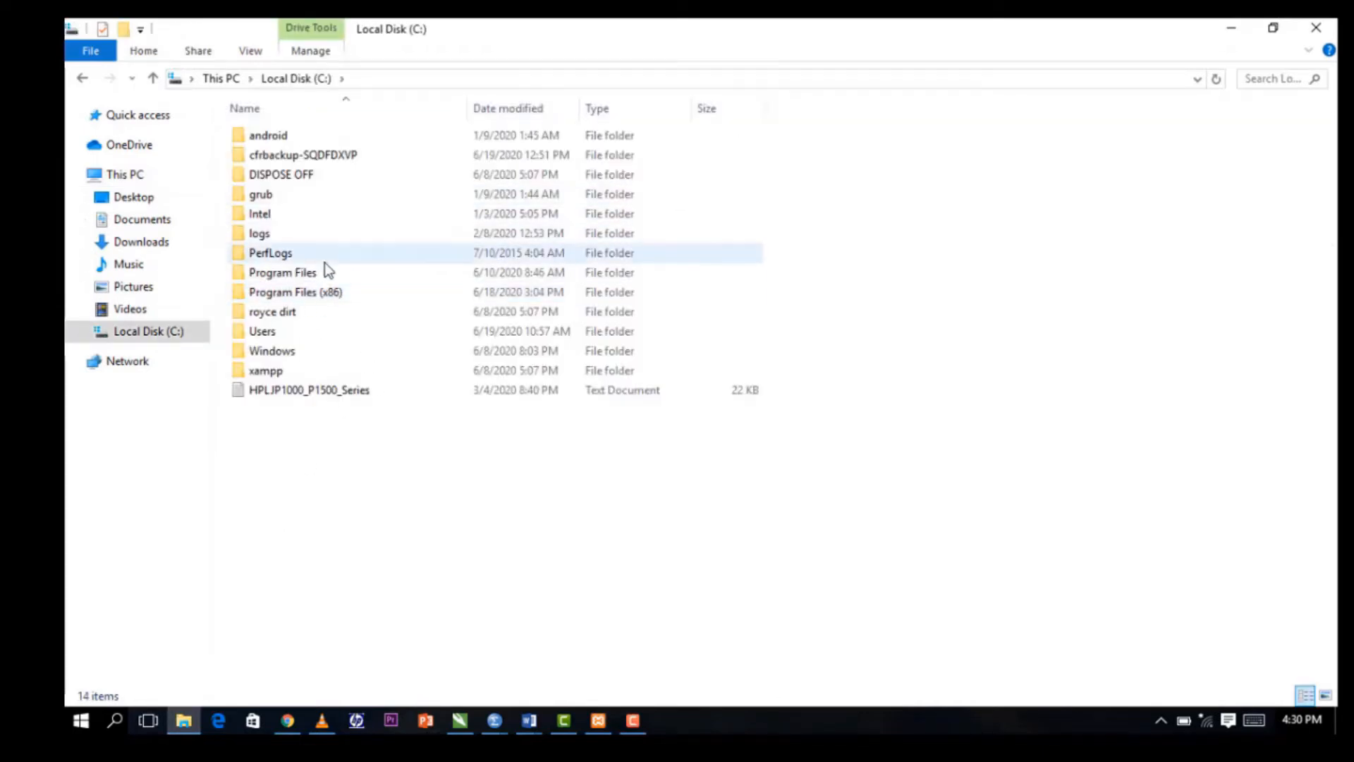
double_click(273, 371)
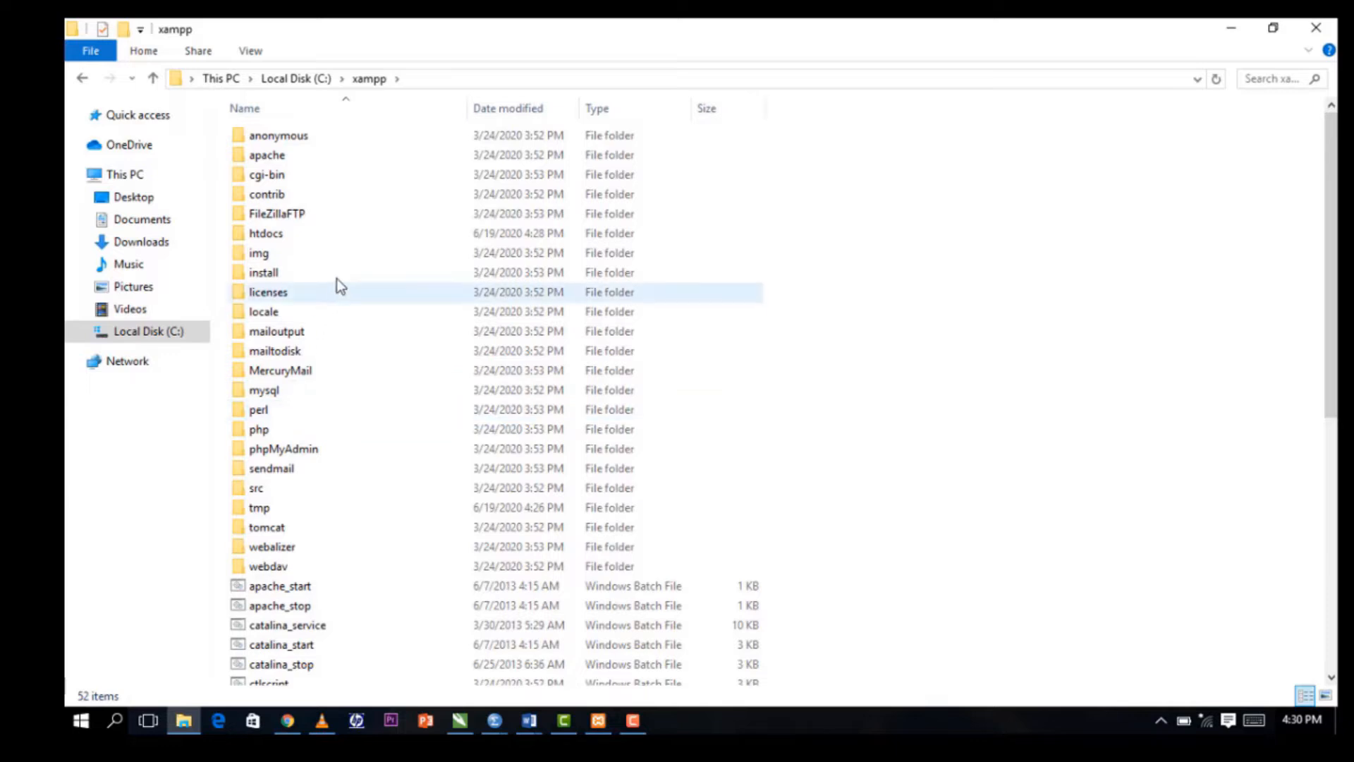
double_click(332, 234)
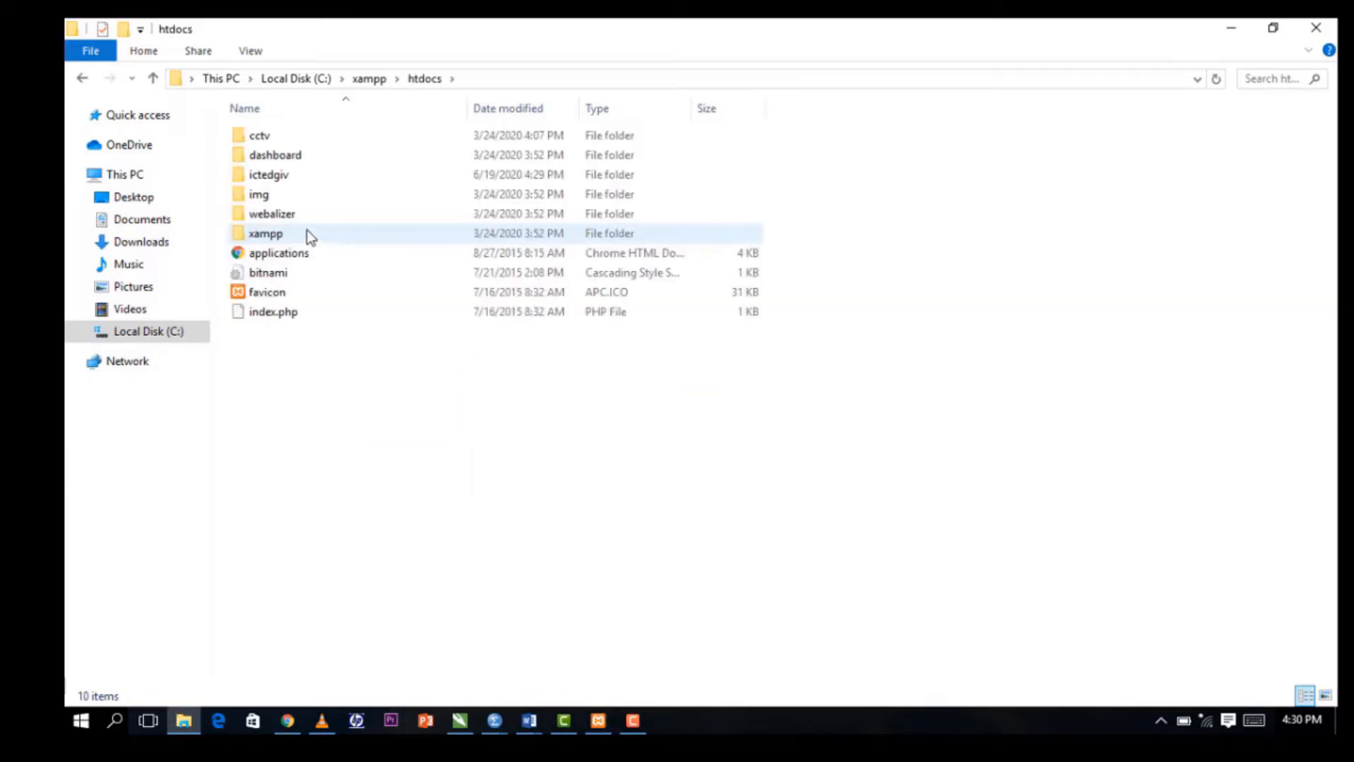
left_click(302, 177)
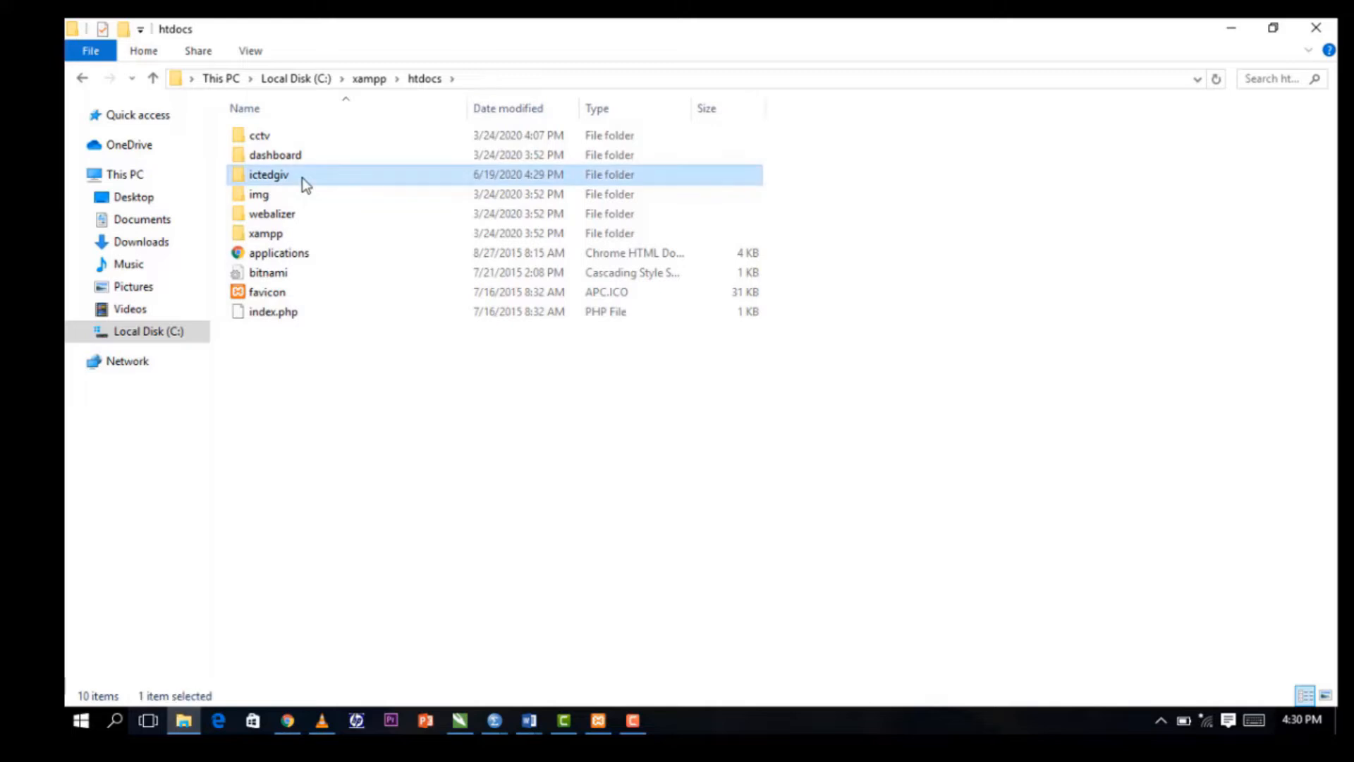
right_click(303, 182)
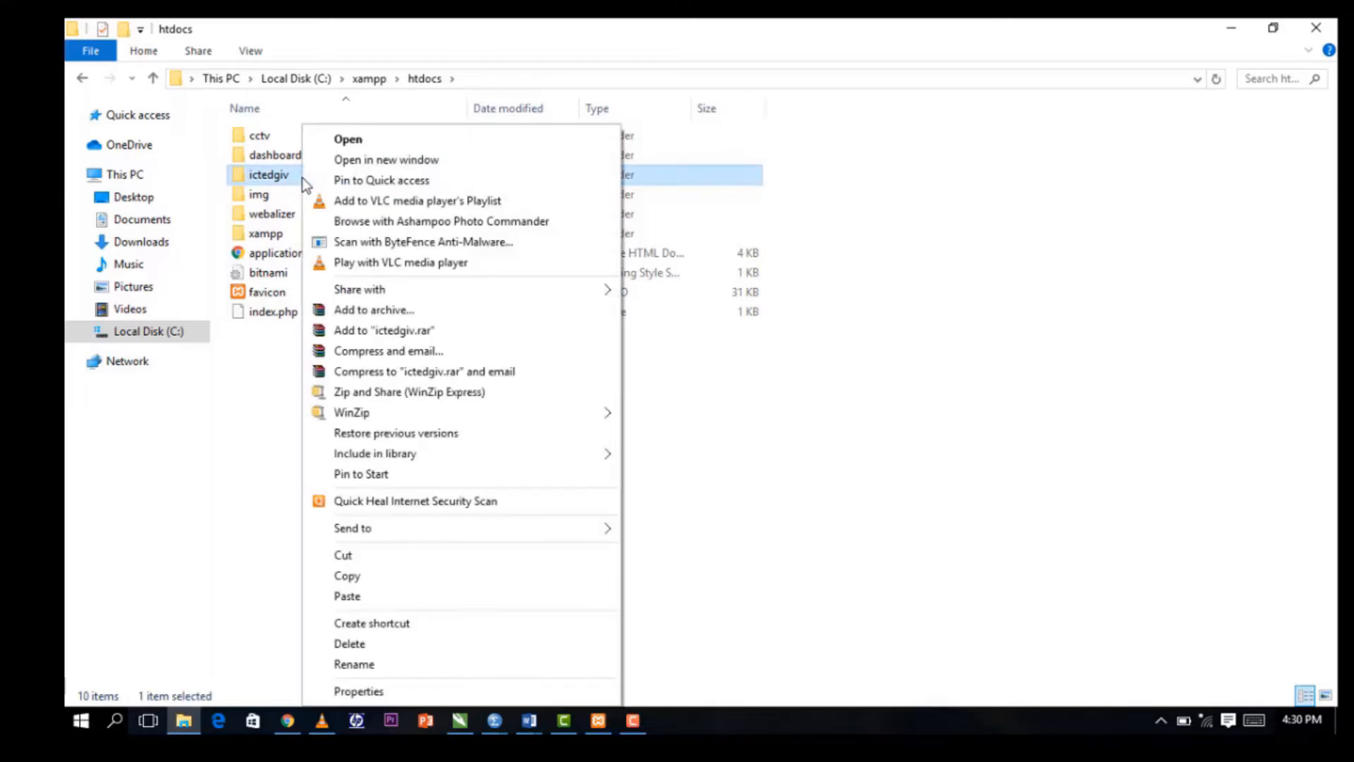
left_click(361, 664)
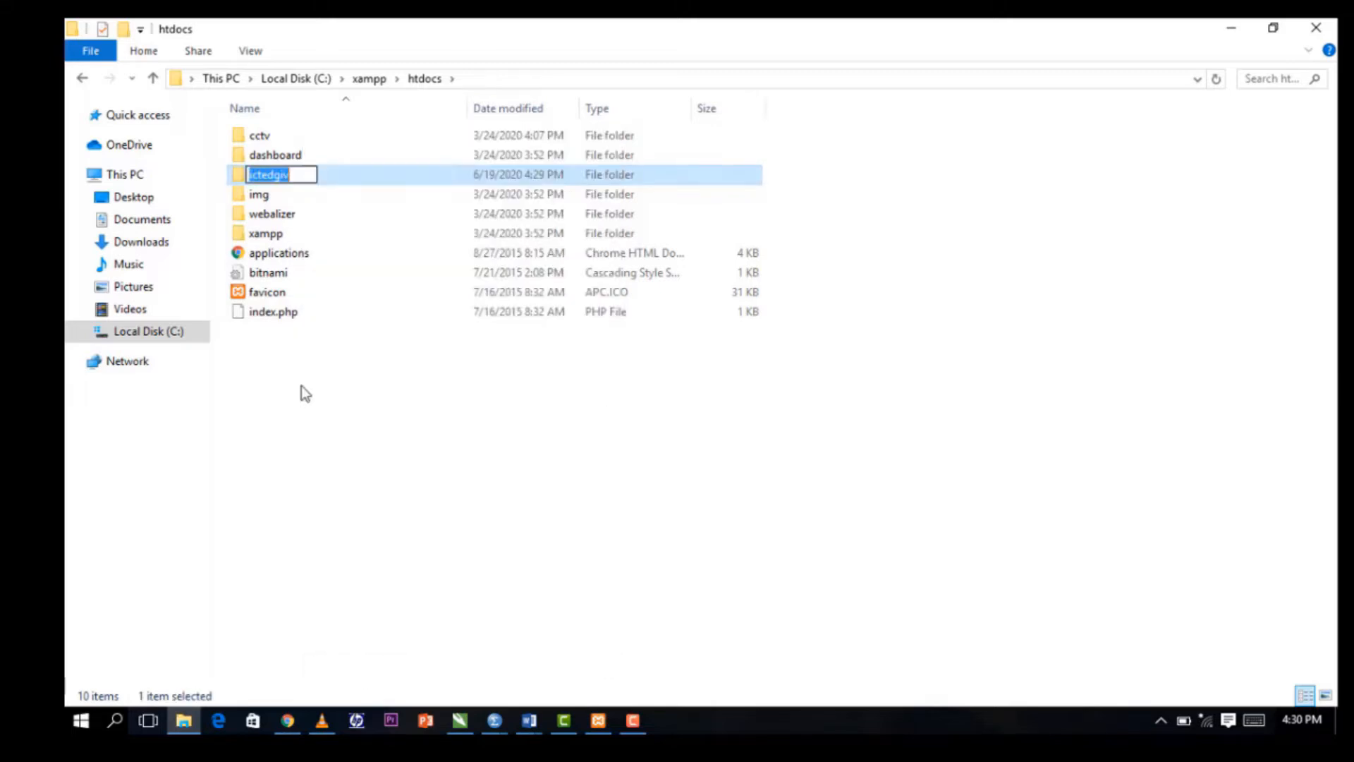
left_click(280, 176)
type("e")
left_click(457, 460)
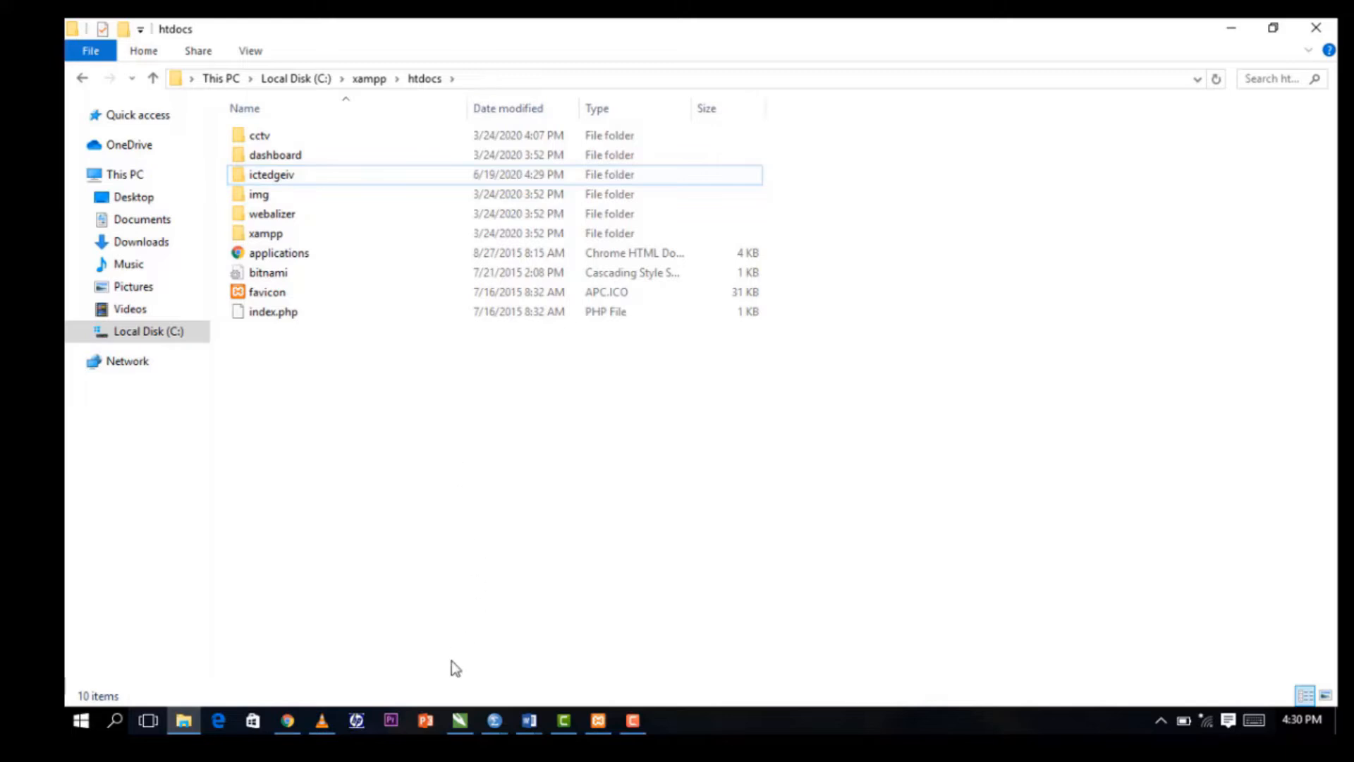
Reload localhost/ictedgeiv in Chrome and choose "Let's go!" to begin WordPress setup.
left_click(286, 716)
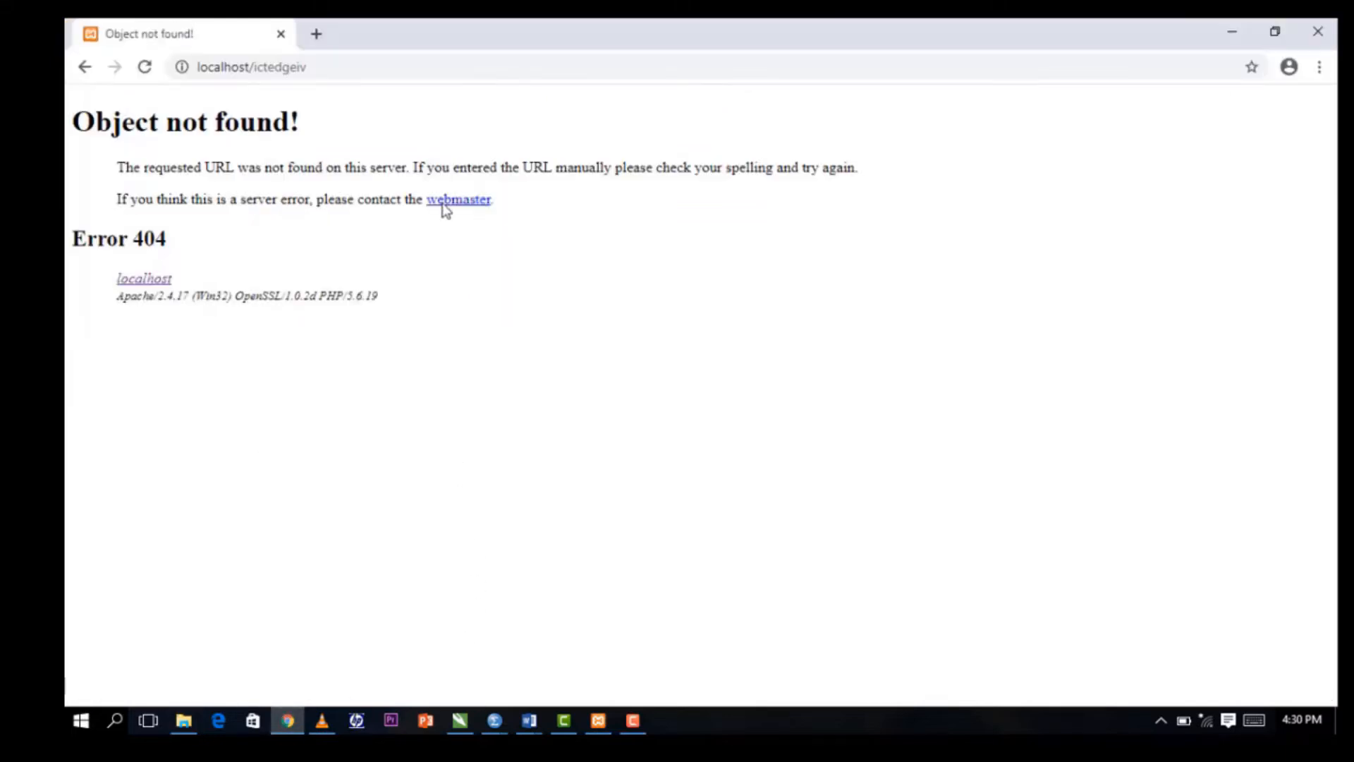
left_click(346, 64)
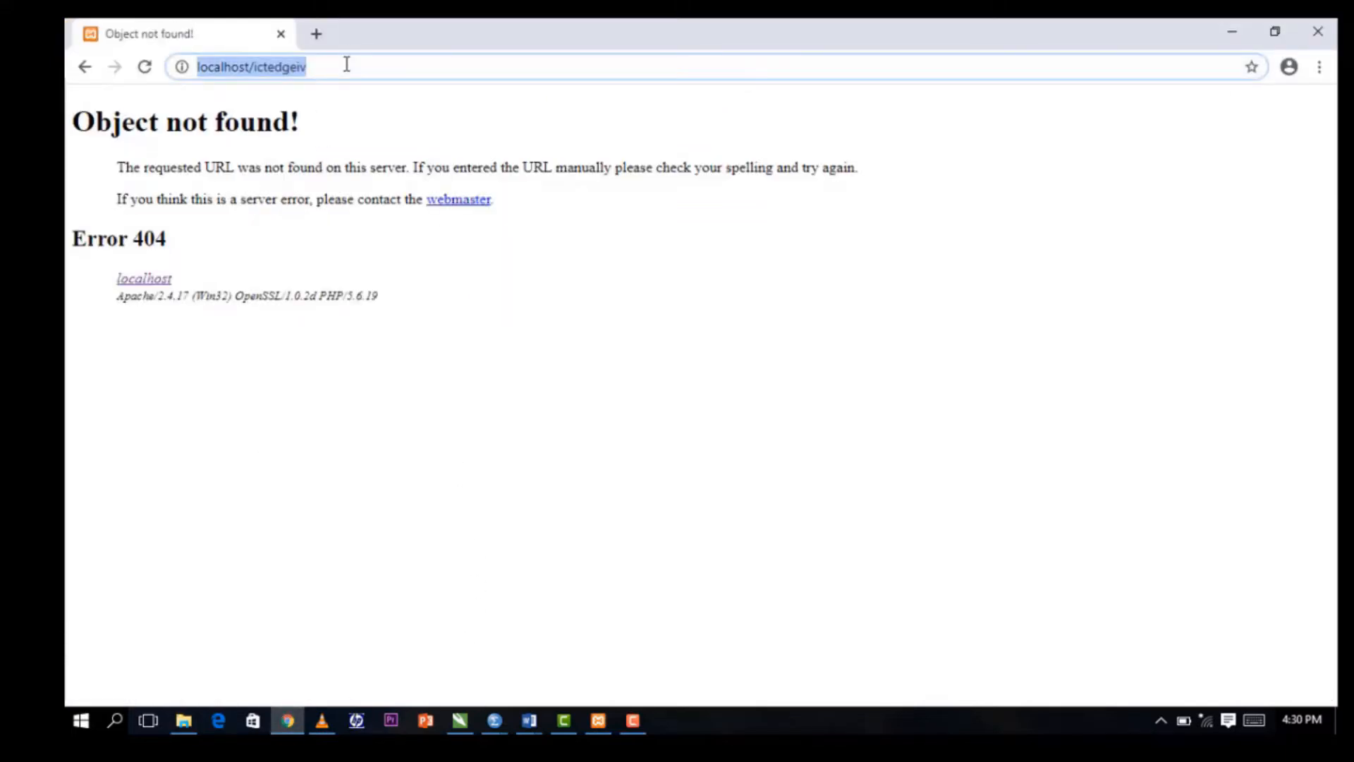
key("Return")
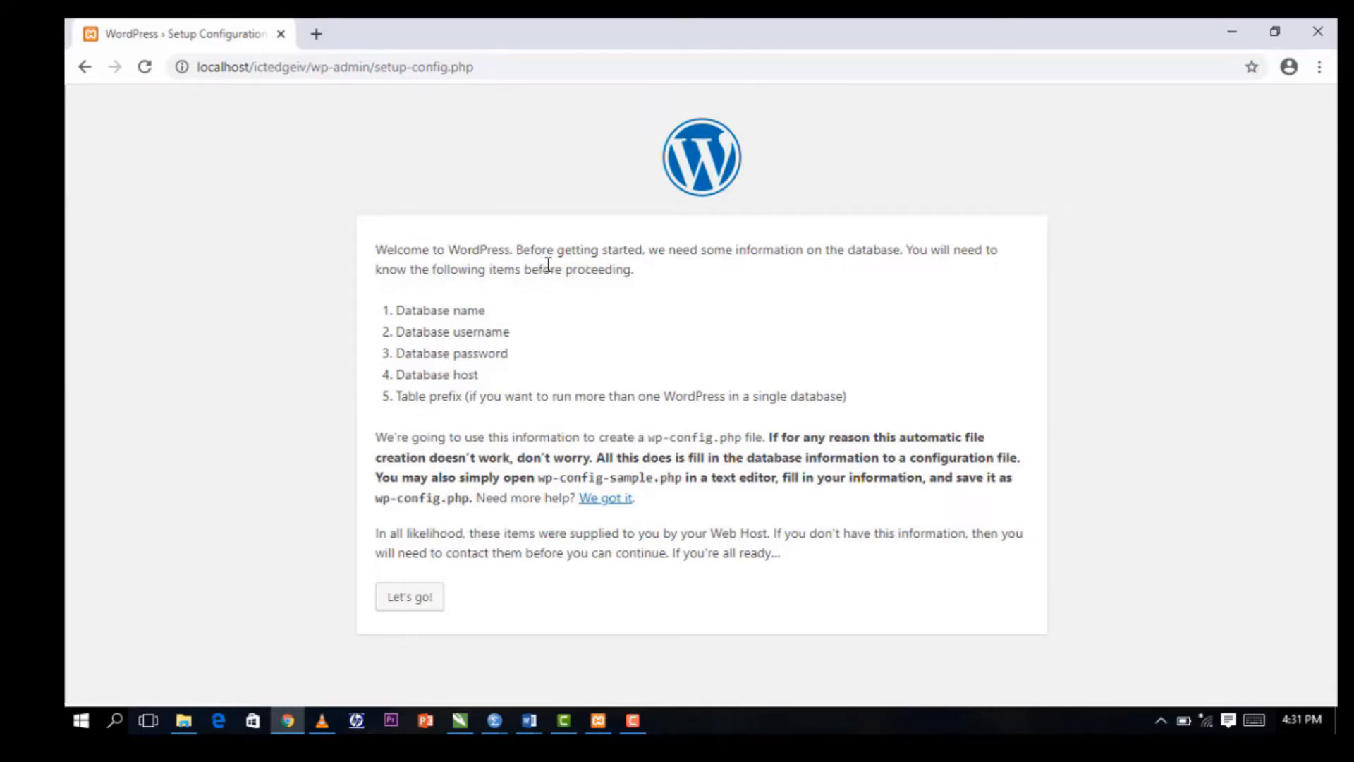
left_click(411, 598)
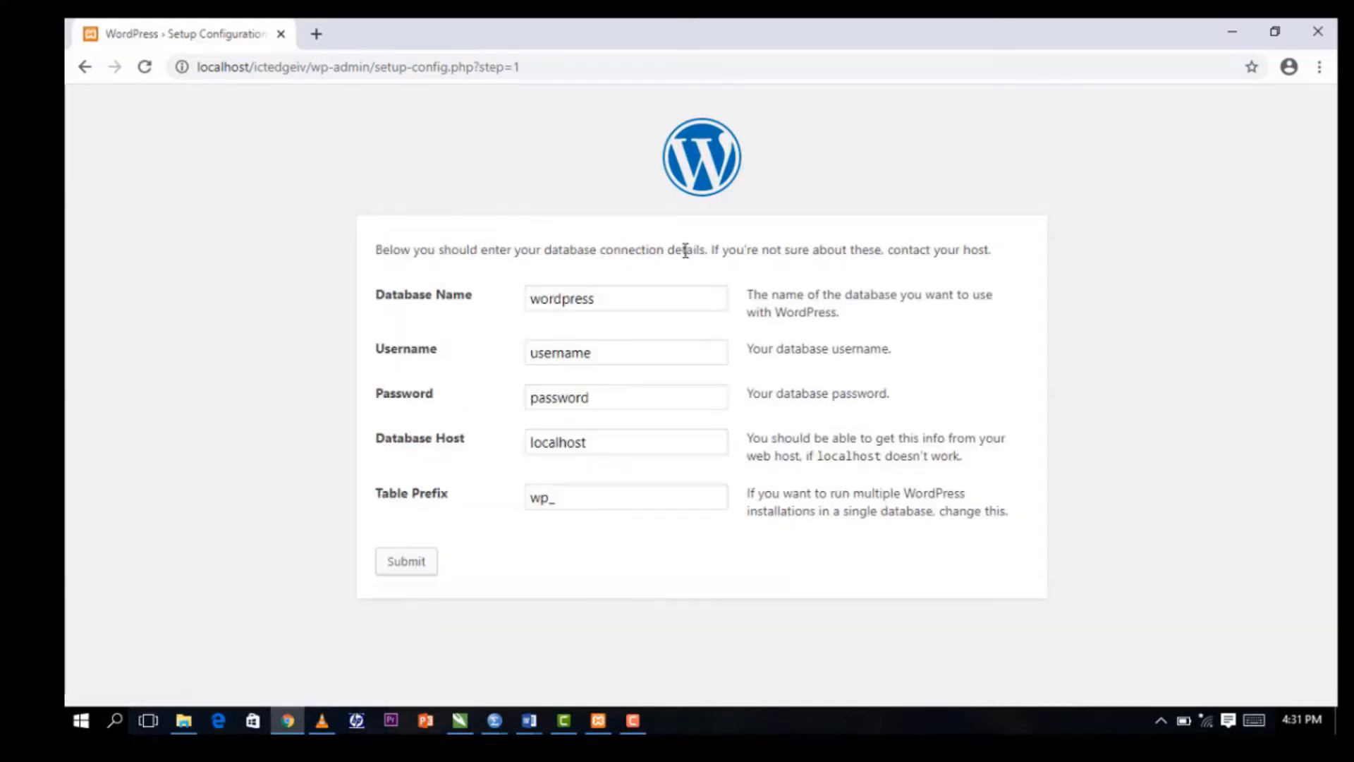
Replace the database name 'wordpress' with ictedgeiv, set username root and leave the password empty.
left_click(618, 303)
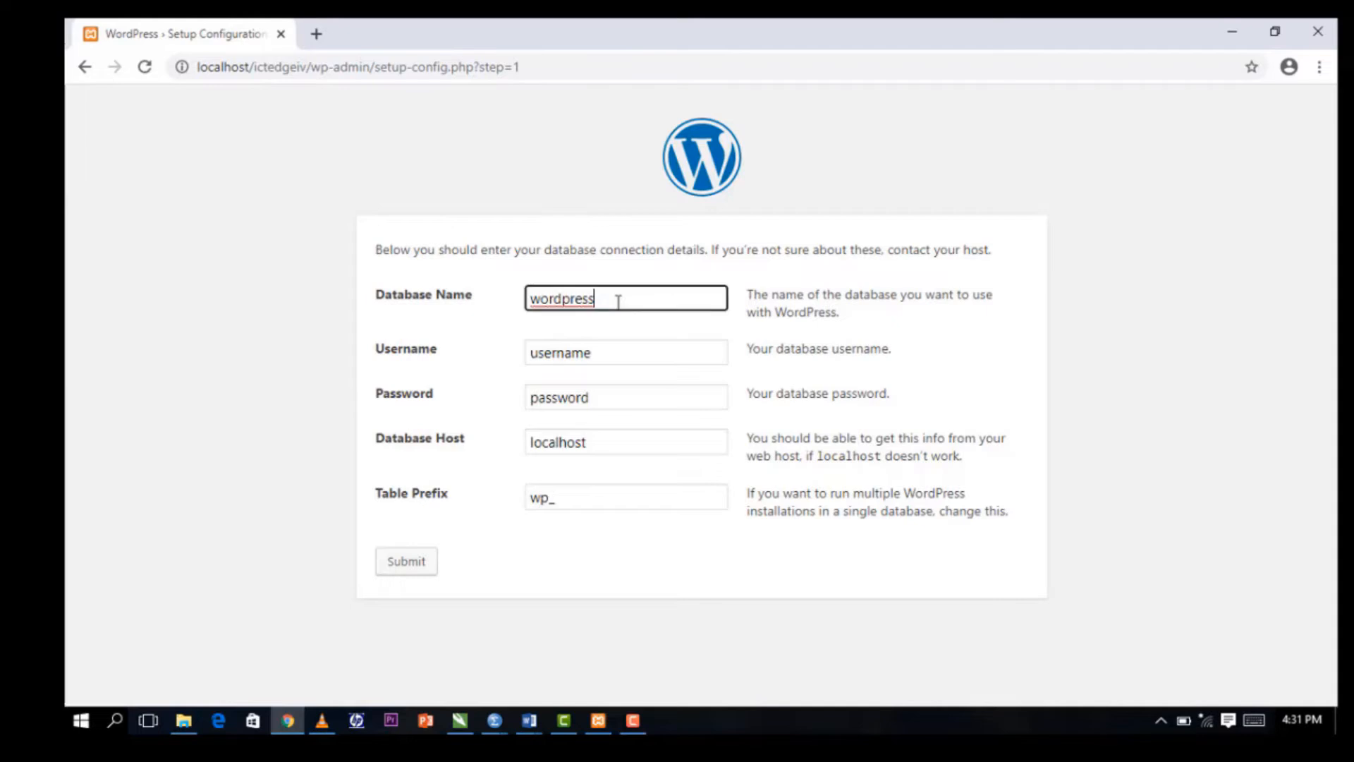
left_click_drag(618, 303, 531, 306)
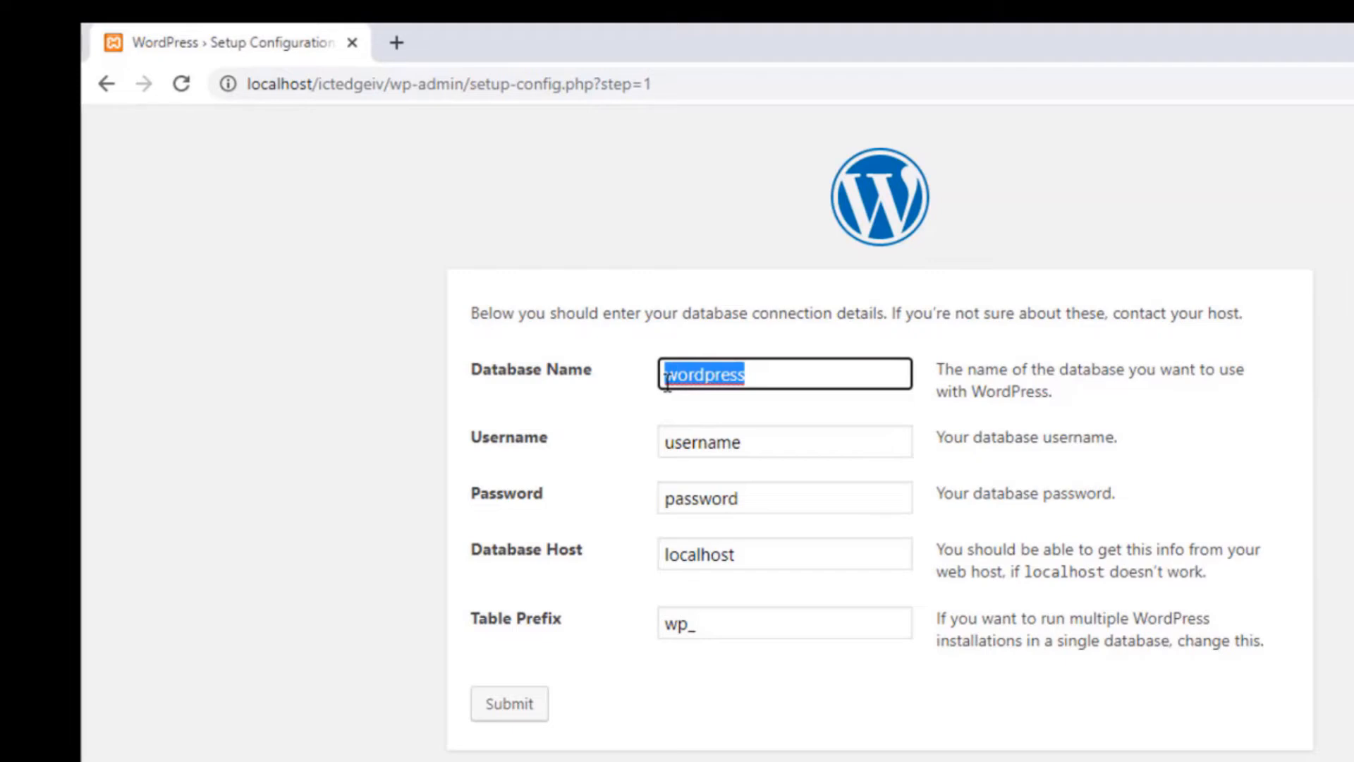
type("i")
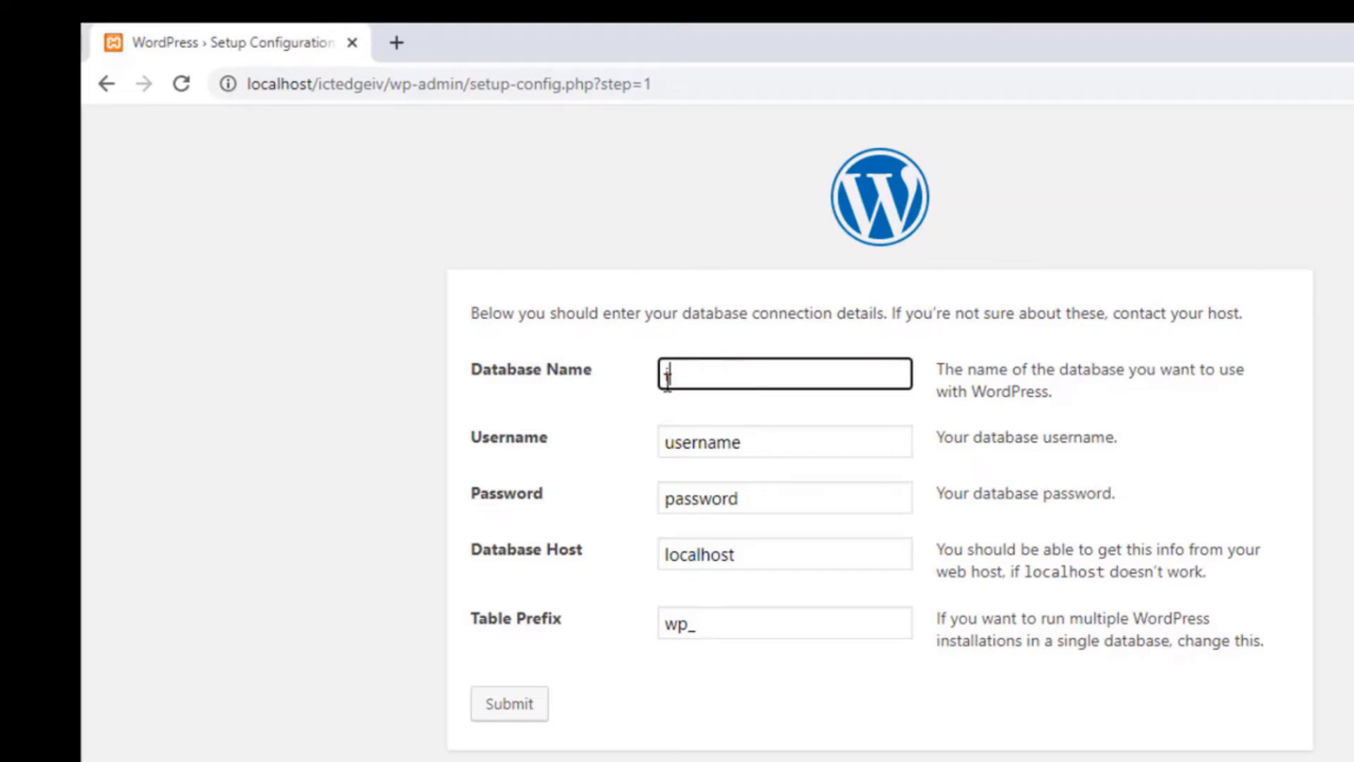
type("ctedgeiv")
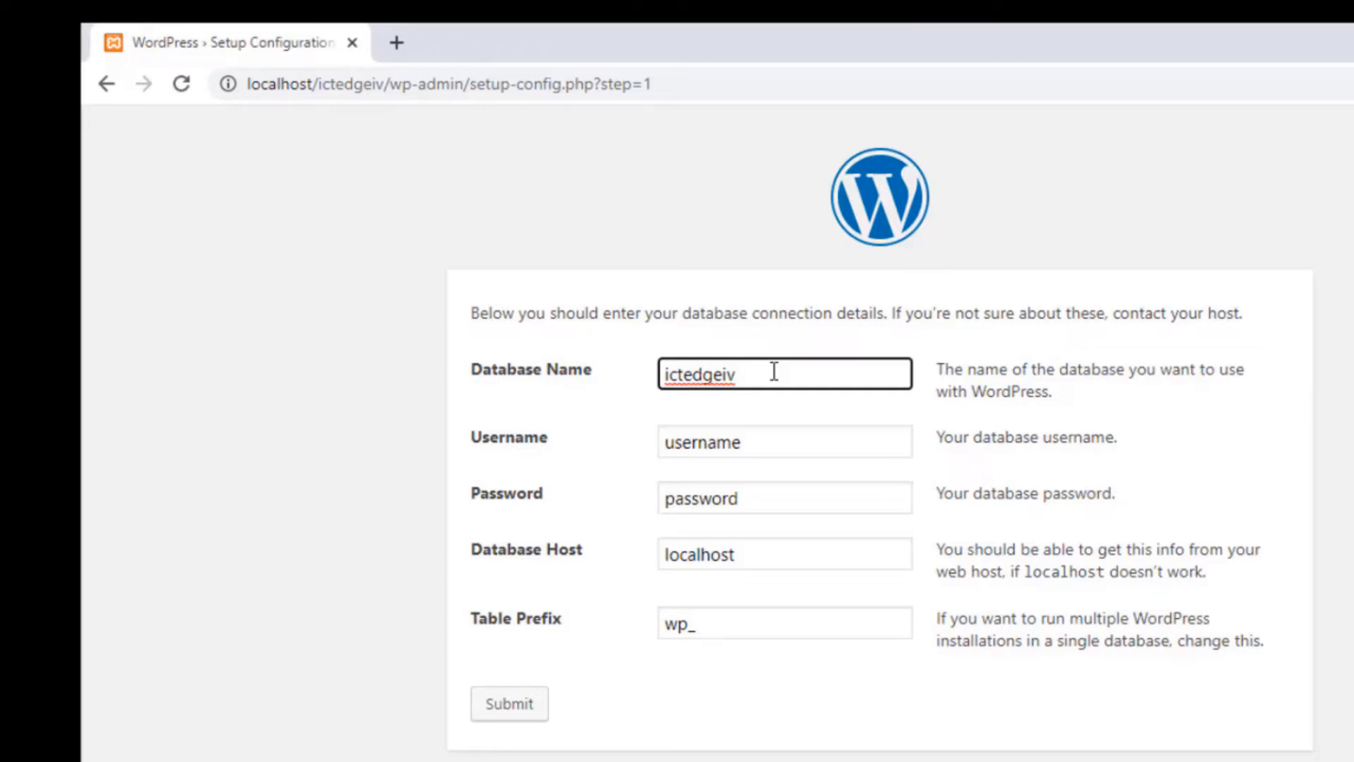
left_click(759, 441)
key("BackSpace")
key("BackSpace")
key("BackSpace")
key("BackSpace")
key("BackSpace")
key("BackSpace")
key("BackSpace")
key("BackSpace")
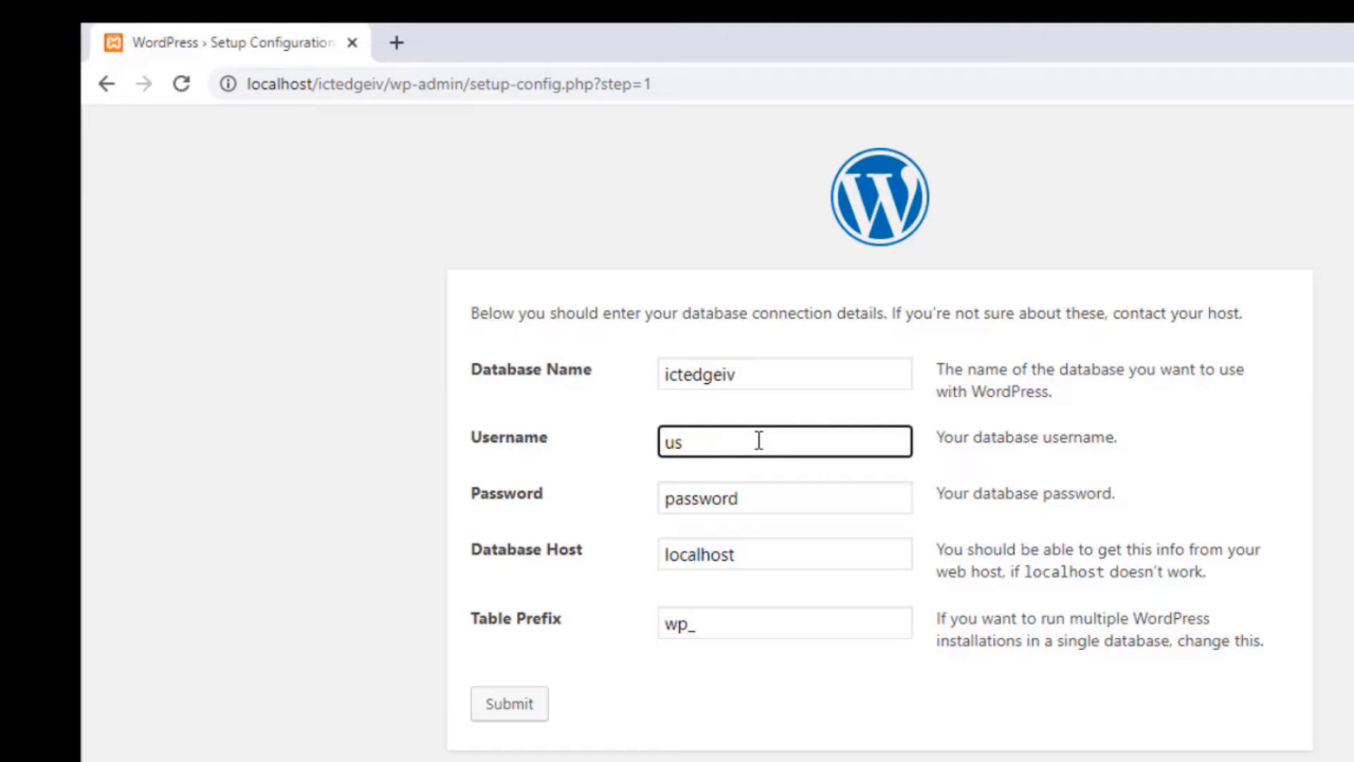
type("rooo")
key("BackSpace")
type("t")
left_click(758, 494)
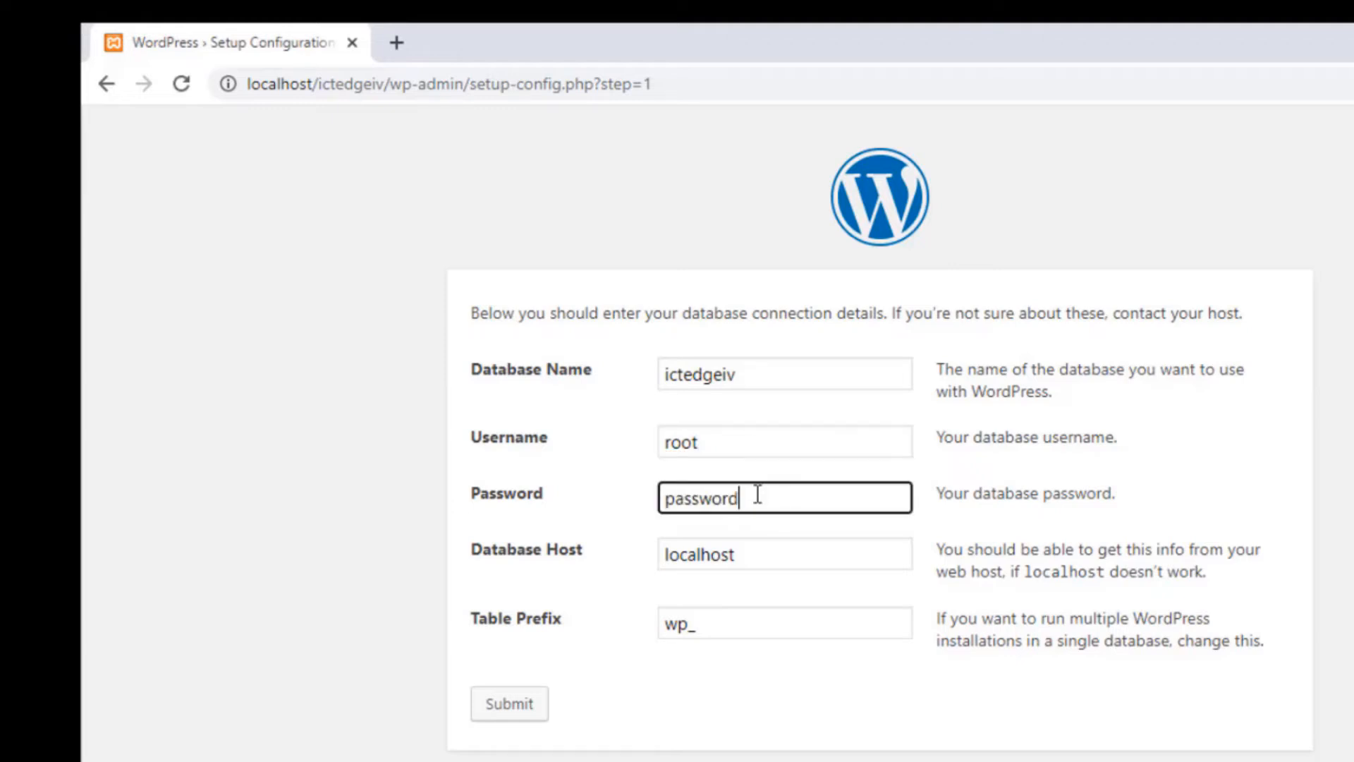
key("BackSpace")
key("BackSpace")
key("BackSpace")
key("BackSpace")
key("BackSpace")
key("BackSpace")
key("BackSpace")
key("BackSpace")
Submit the connection details, run the installation and enter 'Watch Dog' as the Site Title.
left_click(513, 704)
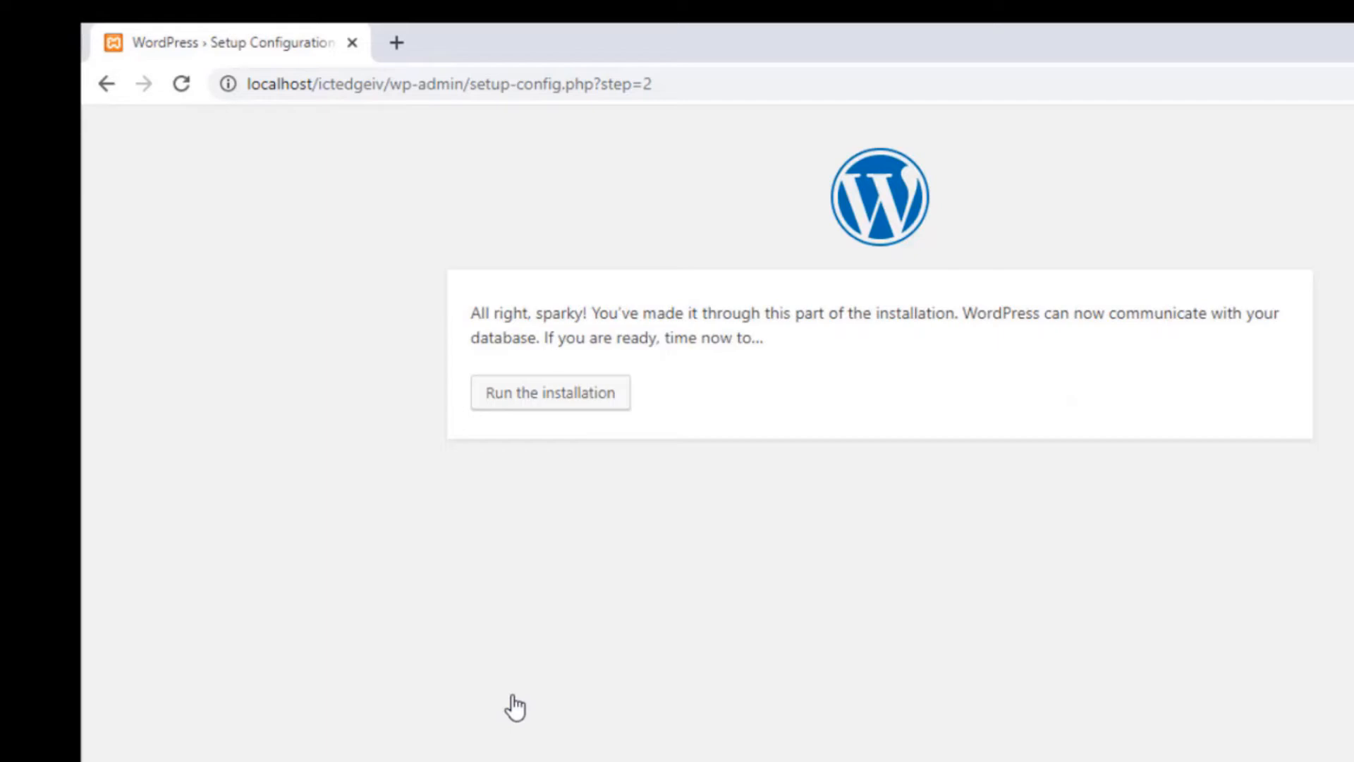
left_click(543, 407)
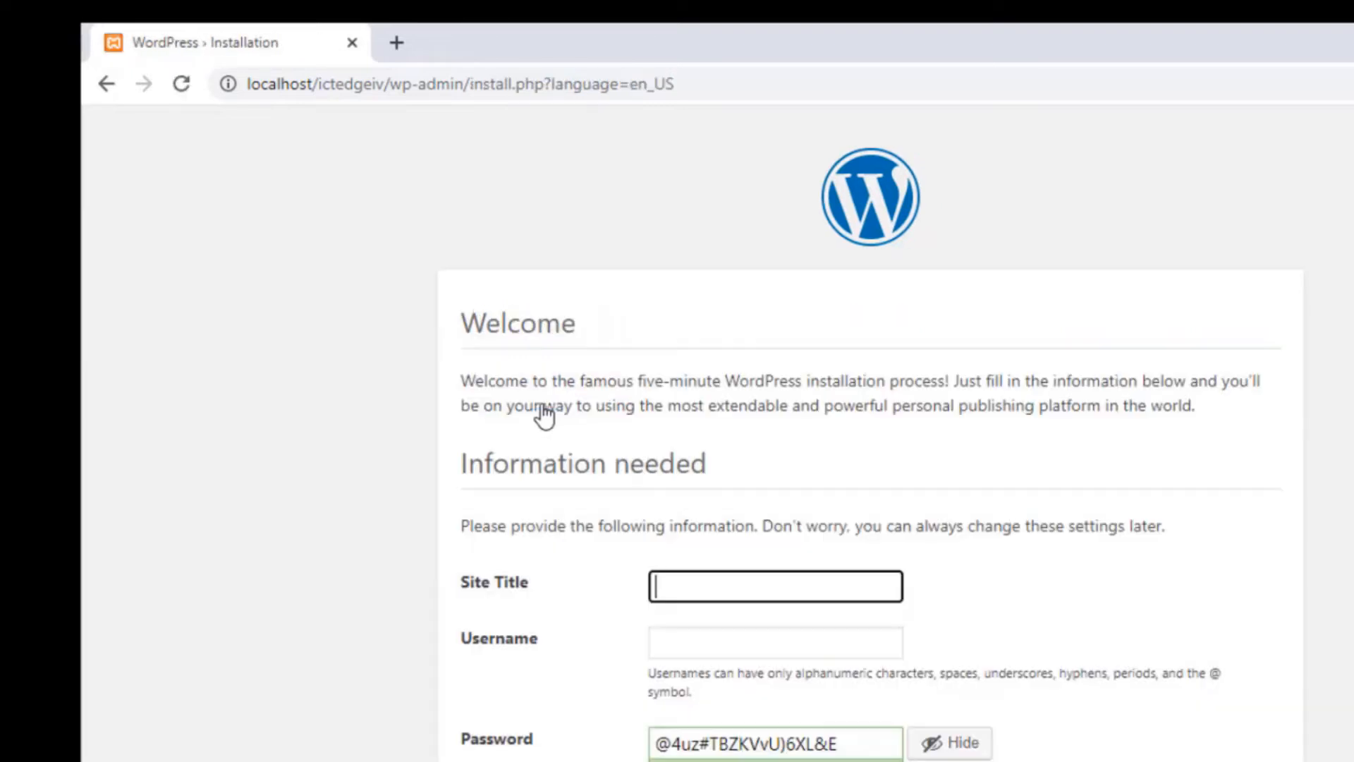
left_click_drag(1333, 131, 1333, 204)
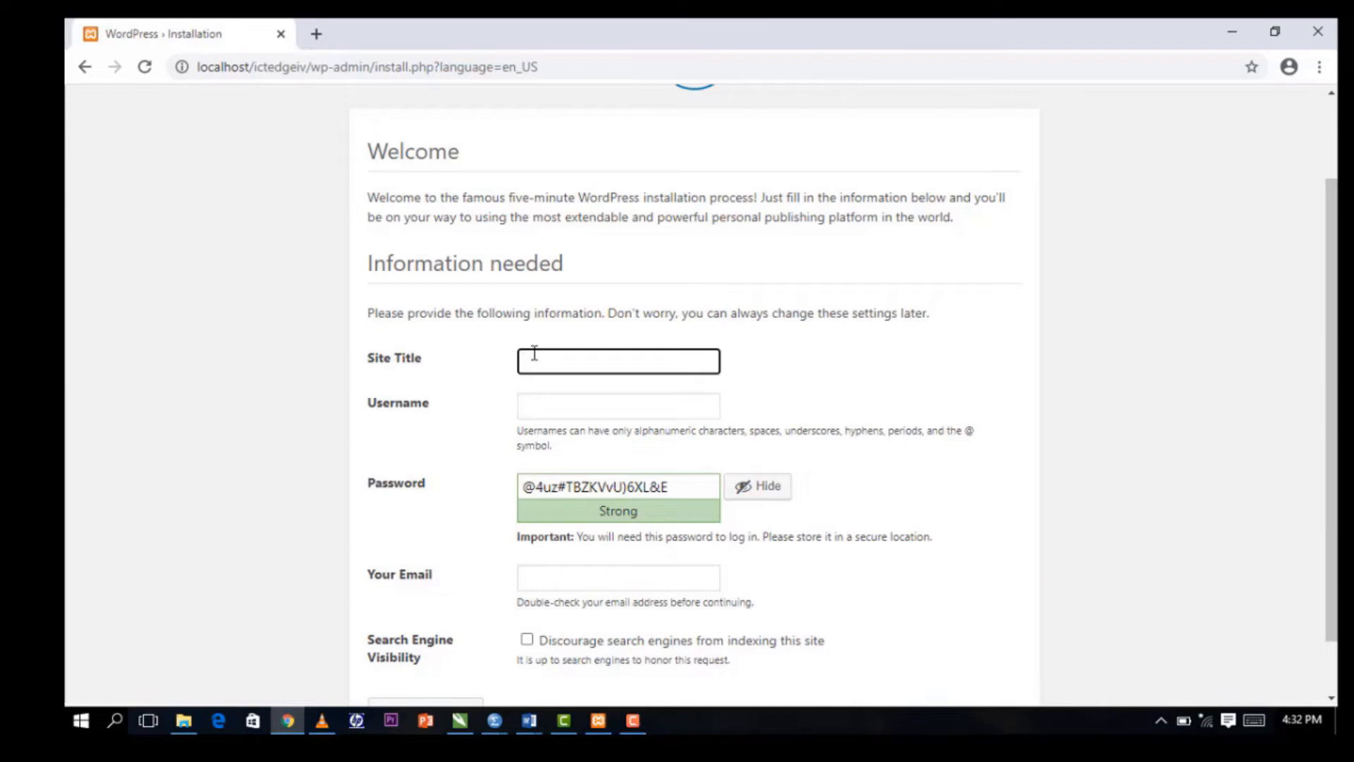
type("Watch Dog")
Enter admin as the username and swap the generated password for a short weak one.
left_click(560, 407)
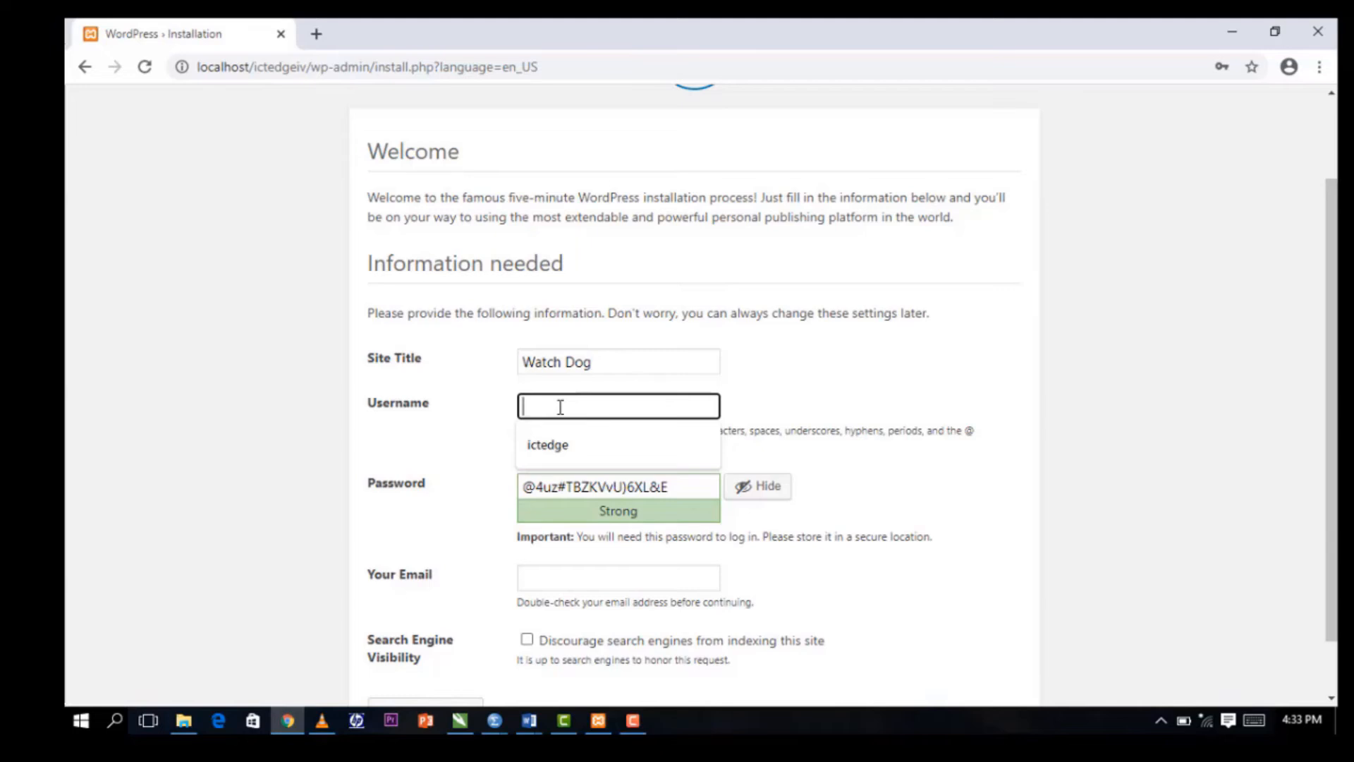
type("ad")
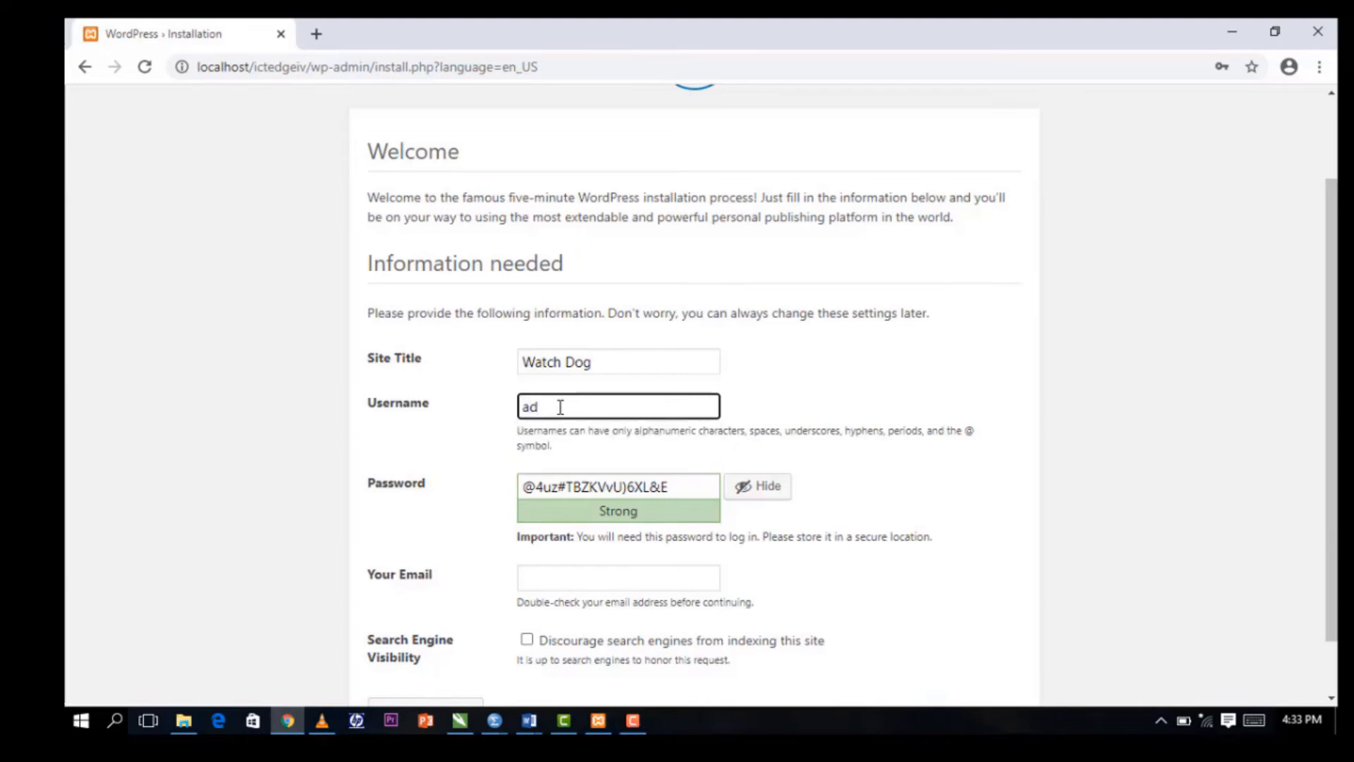
type("min")
left_click(675, 486)
left_click_drag(675, 486, 512, 496)
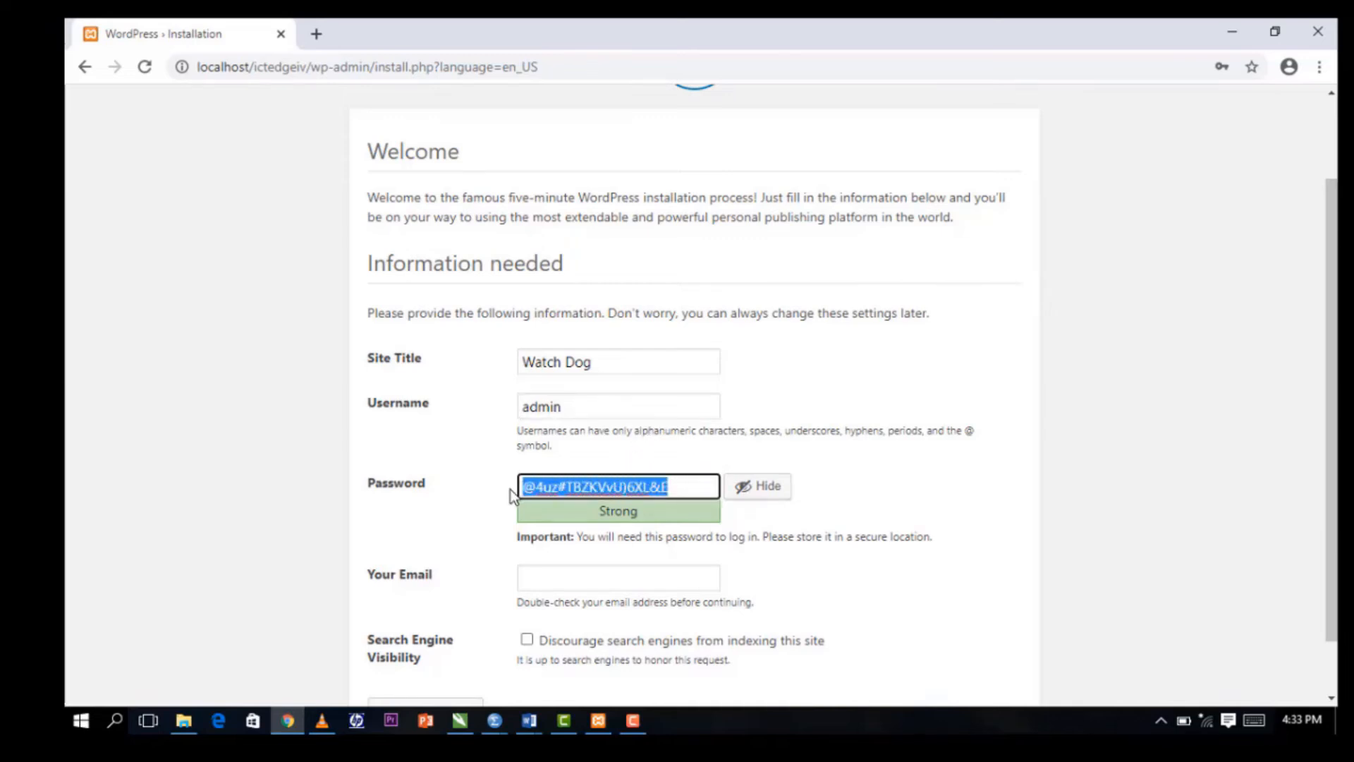
key("BackSpace")
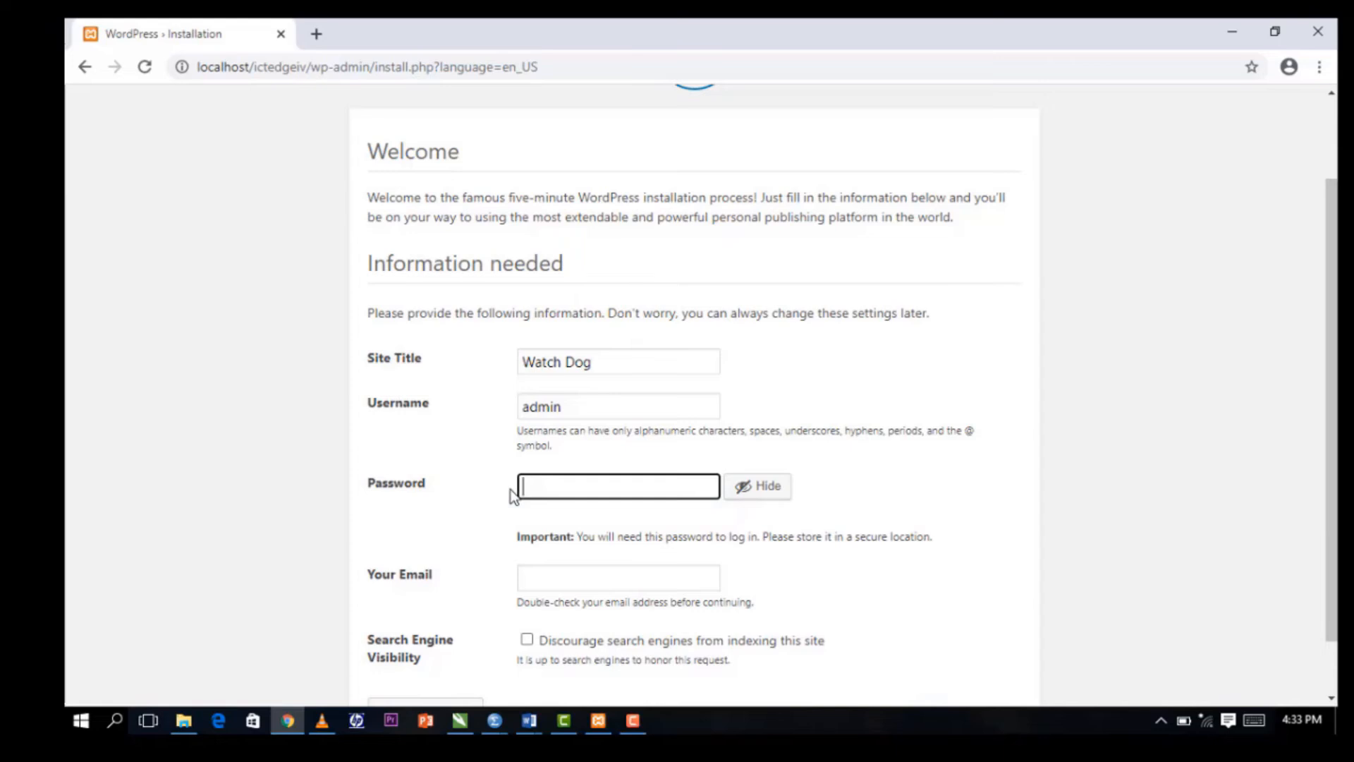
type("admion")
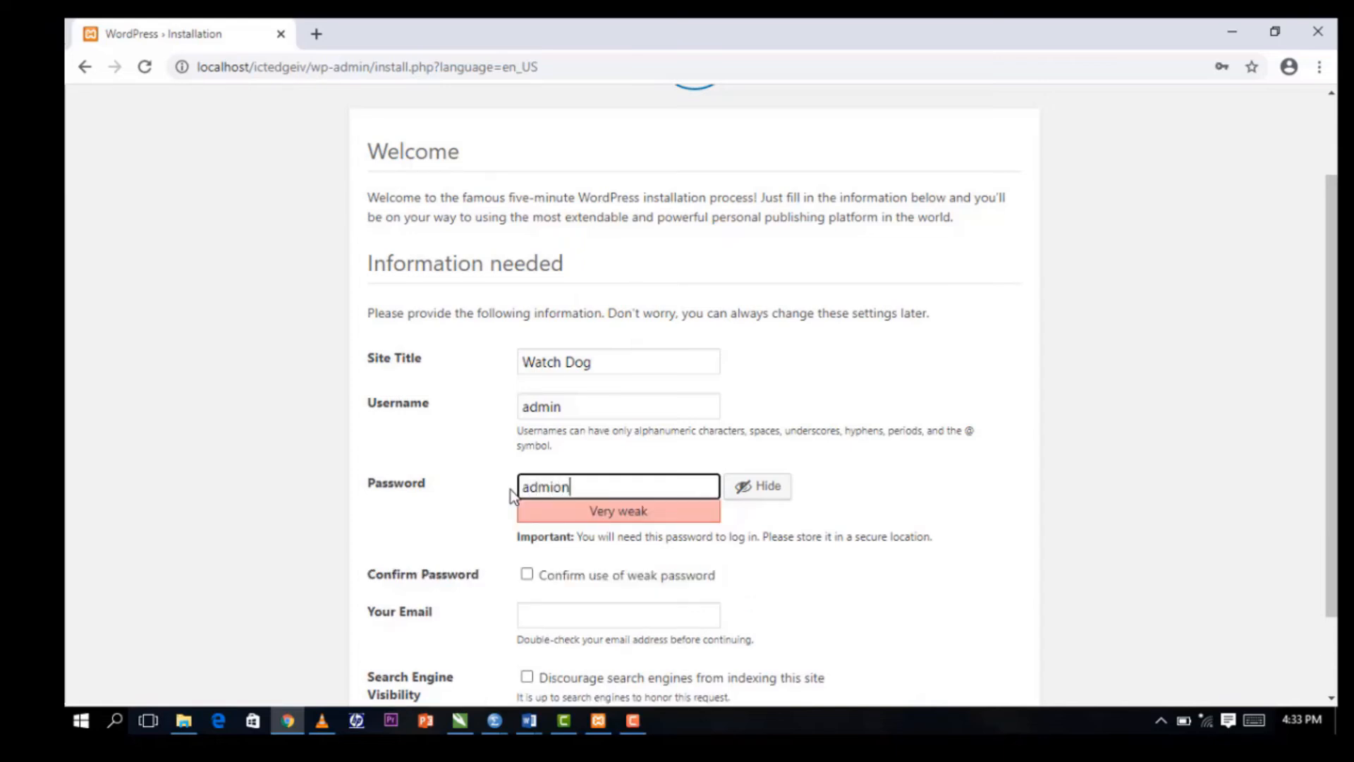
key("BackSpace")
key("BackSpace")
type("n")
Tick 'Confirm use of weak password' and fill in the administrator's e-mail address.
left_click(527, 574)
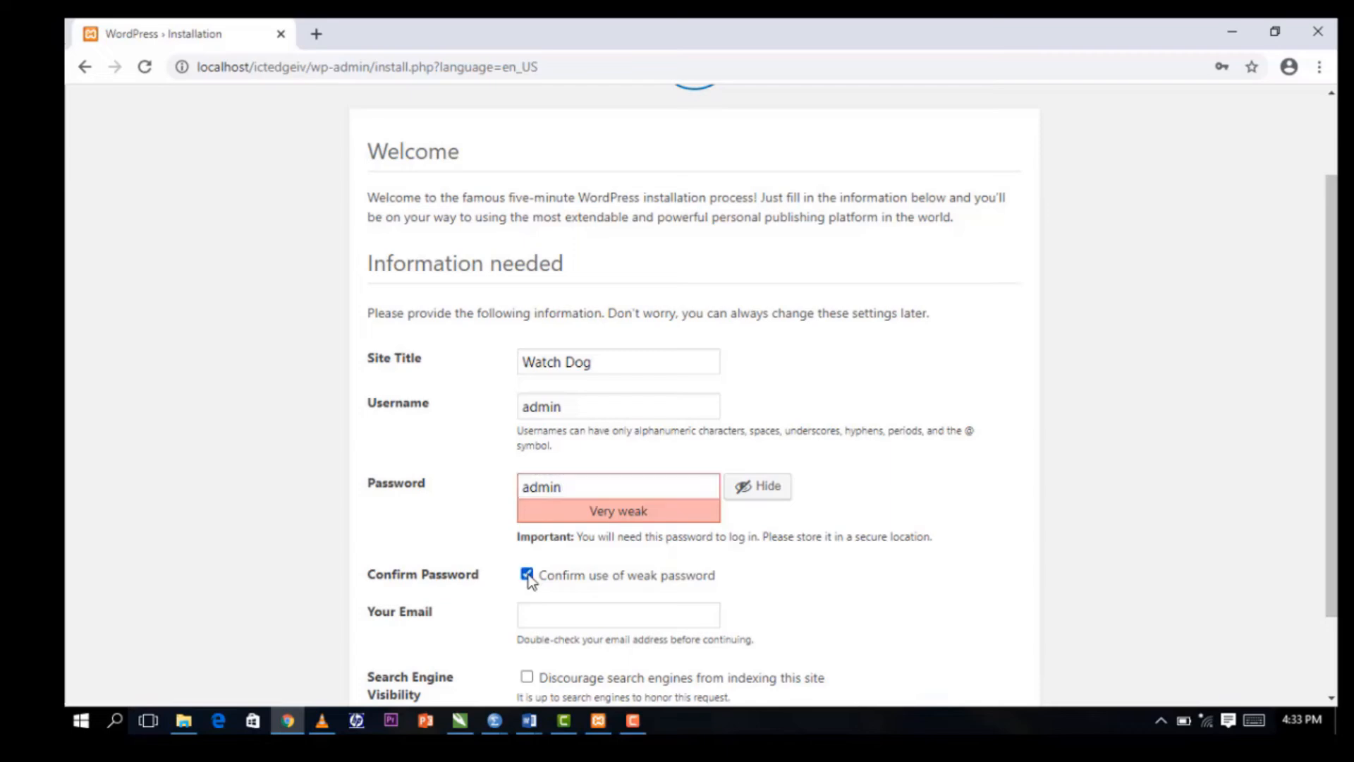
left_click(565, 618)
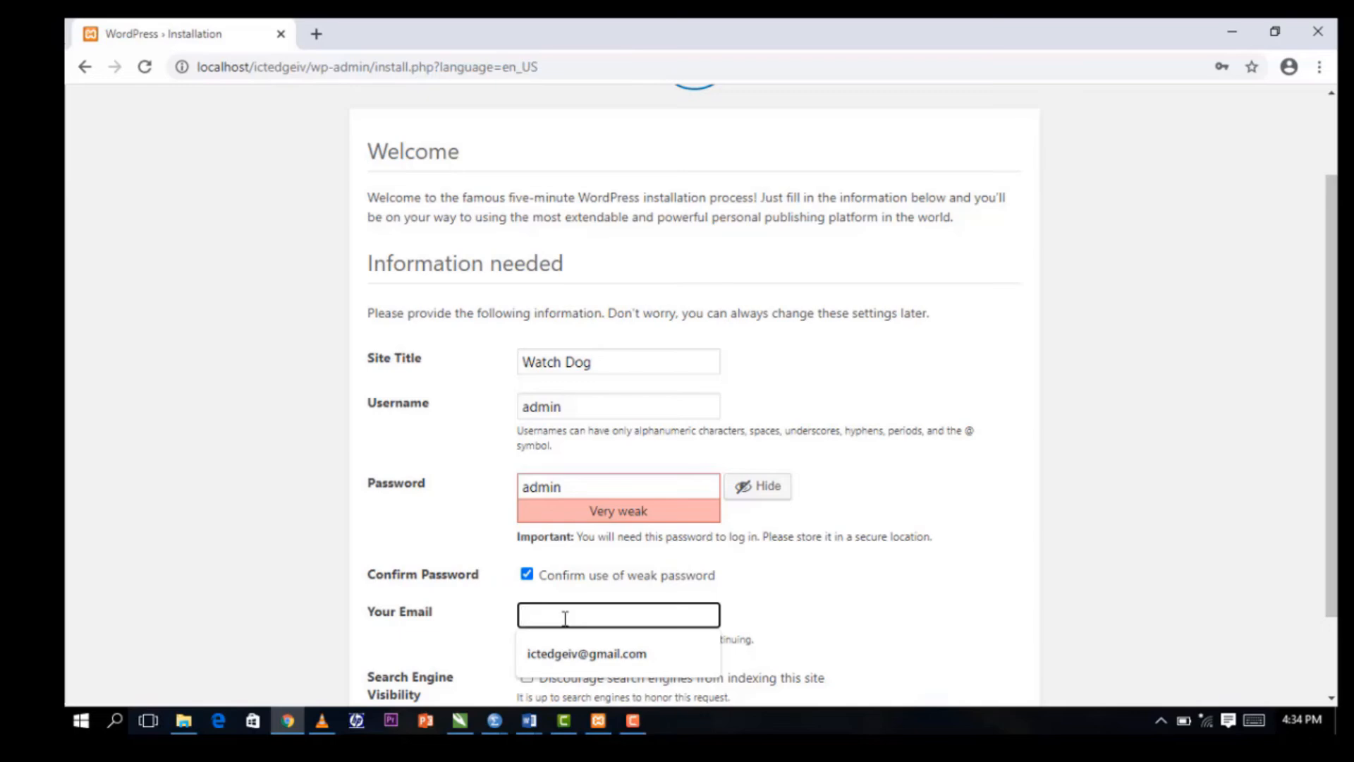
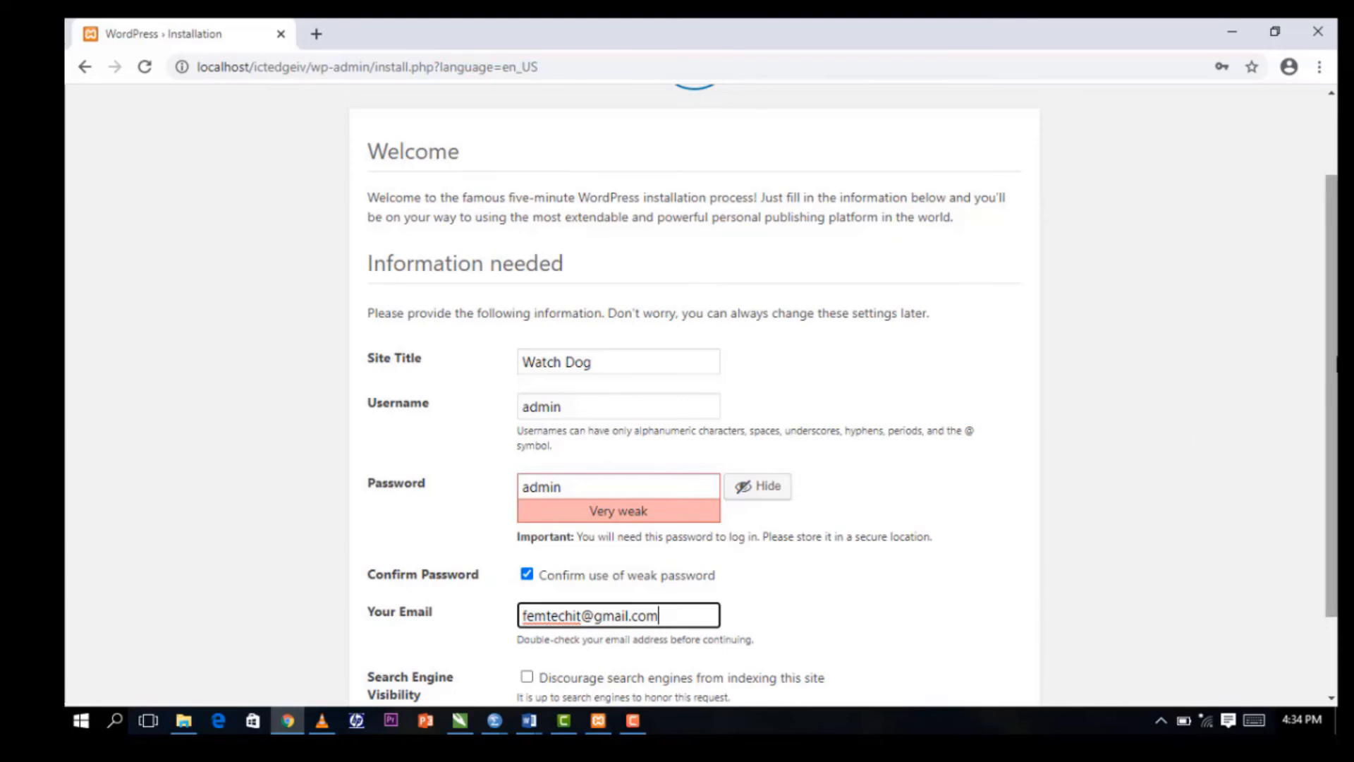
scroll(1331, 479, "down", 3)
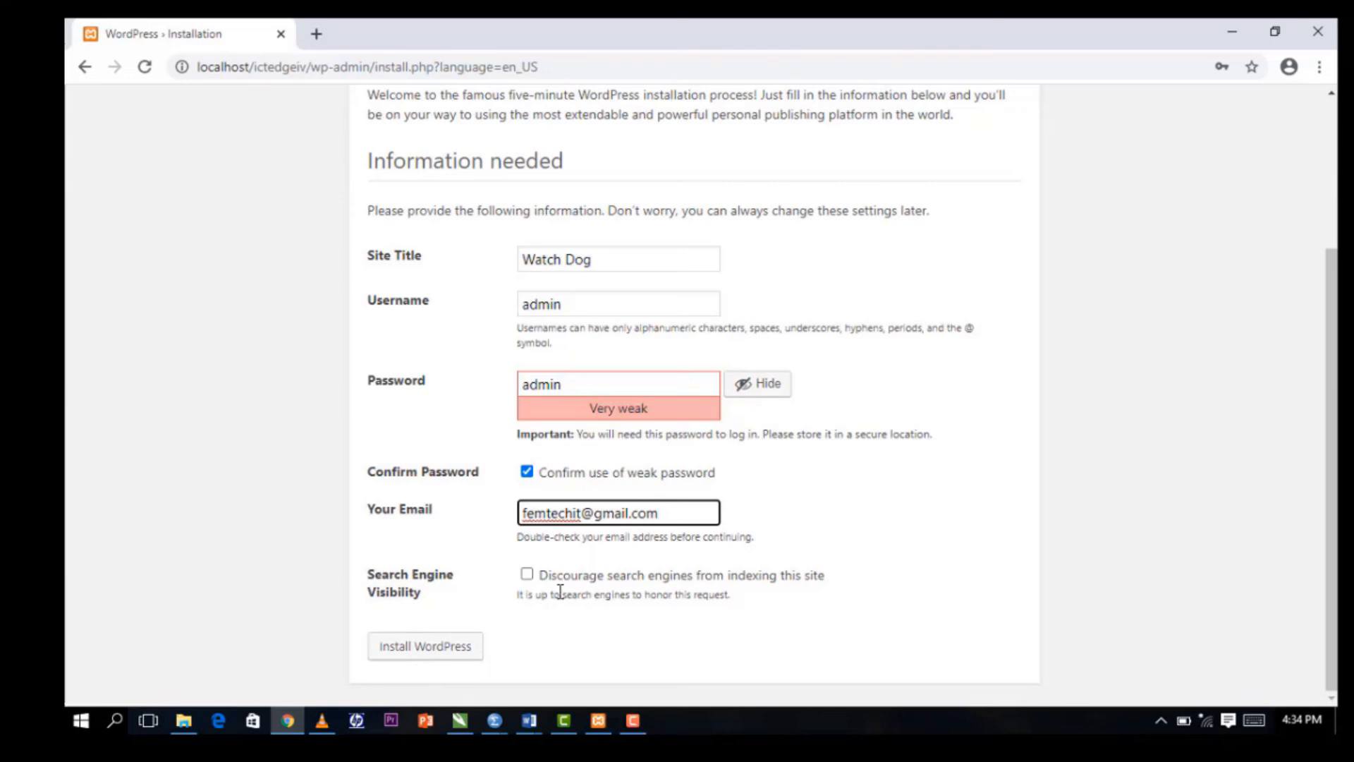
Install WordPress, then follow Log In from the Success page for user admin.
left_click(420, 647)
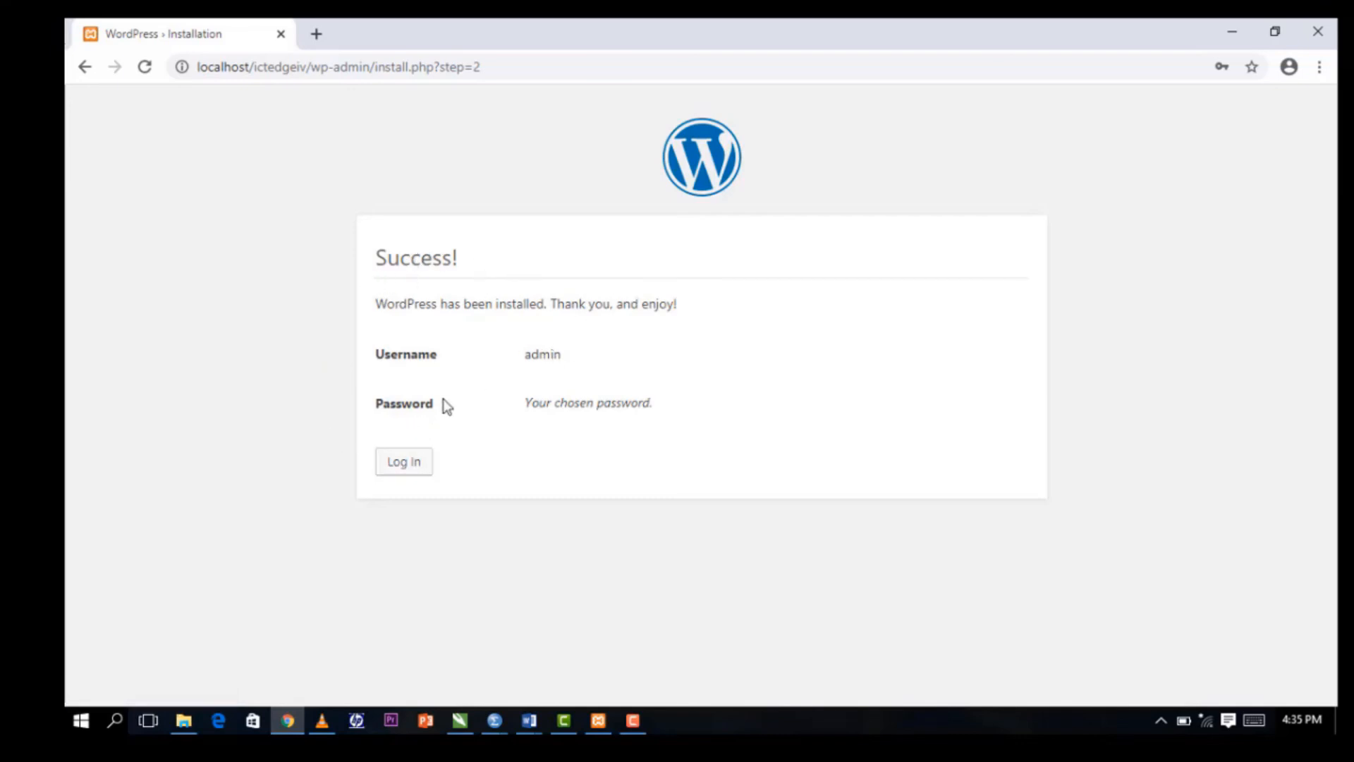
left_click(416, 462)
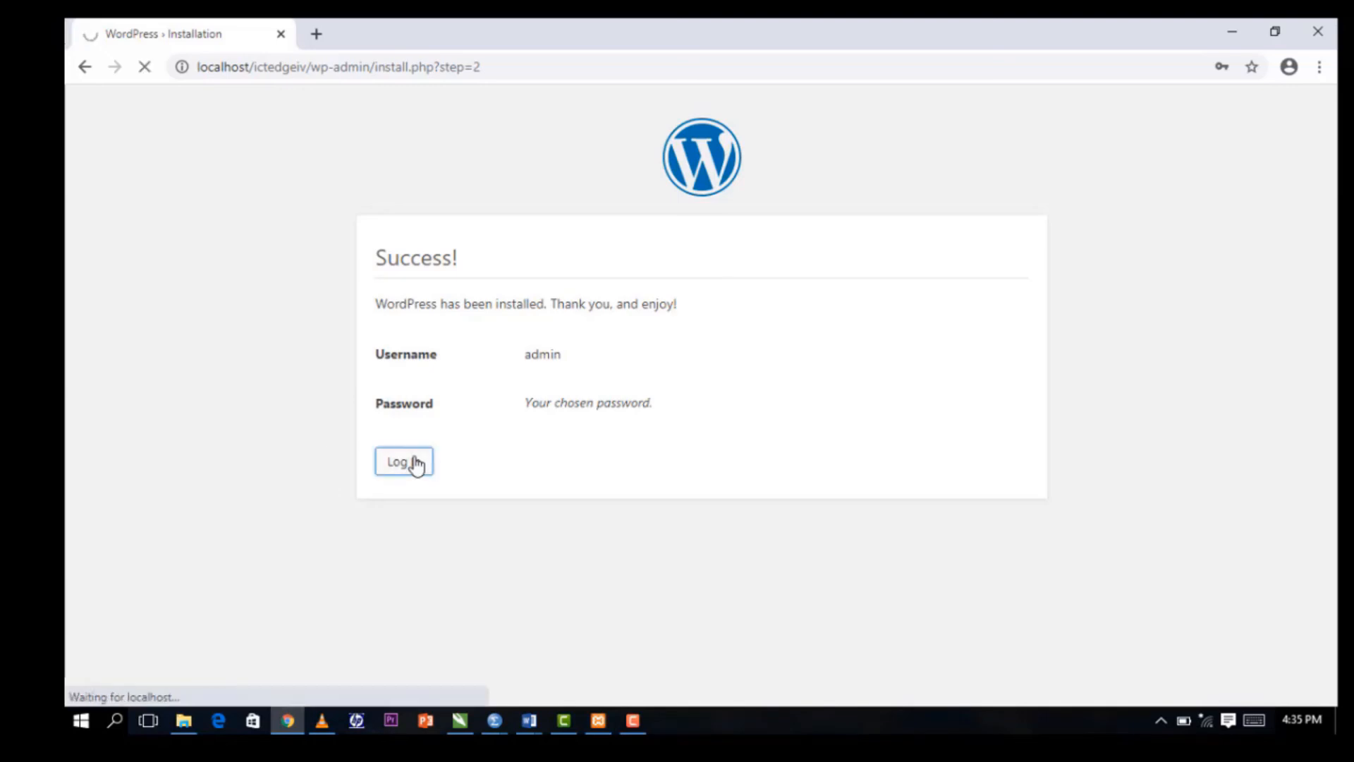
Sign in with username admin and the chosen password to open the Watch Dog dashboard.
left_click(626, 354)
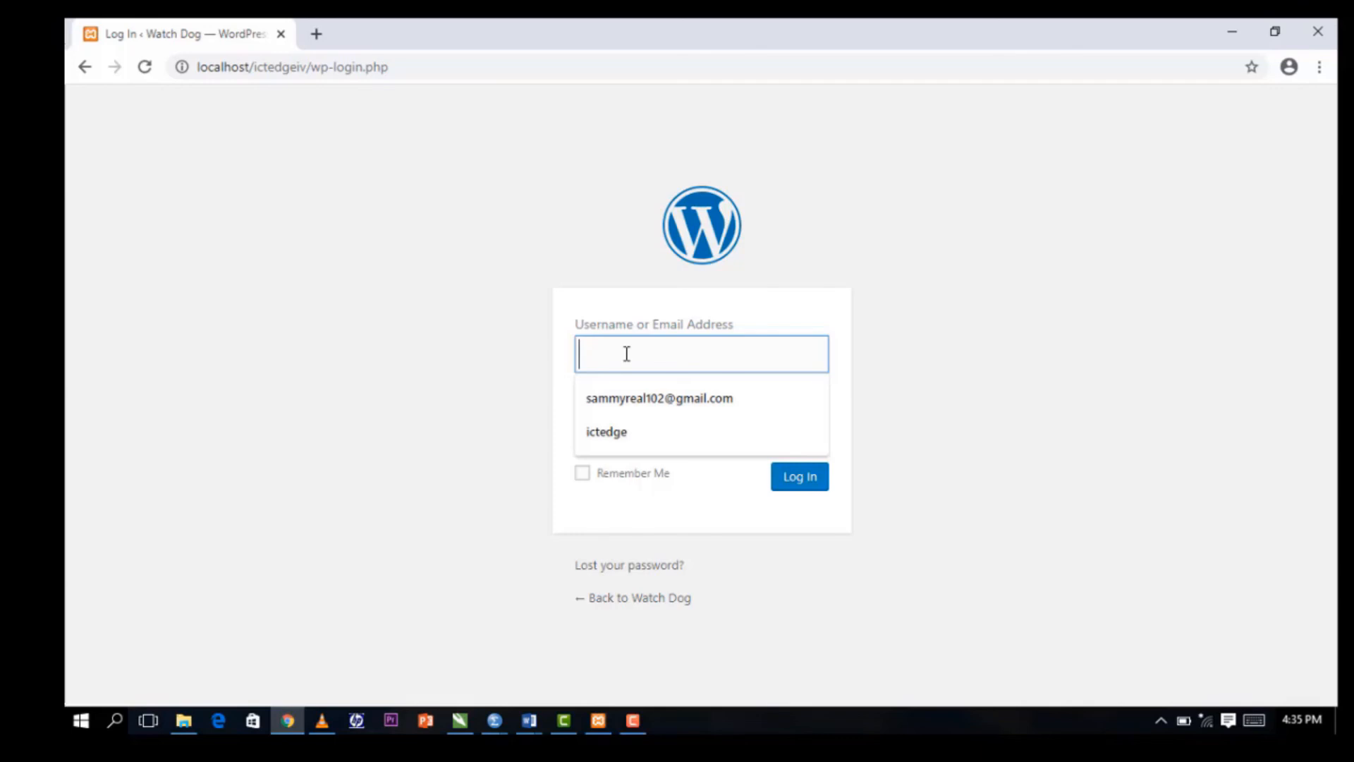
type("admin")
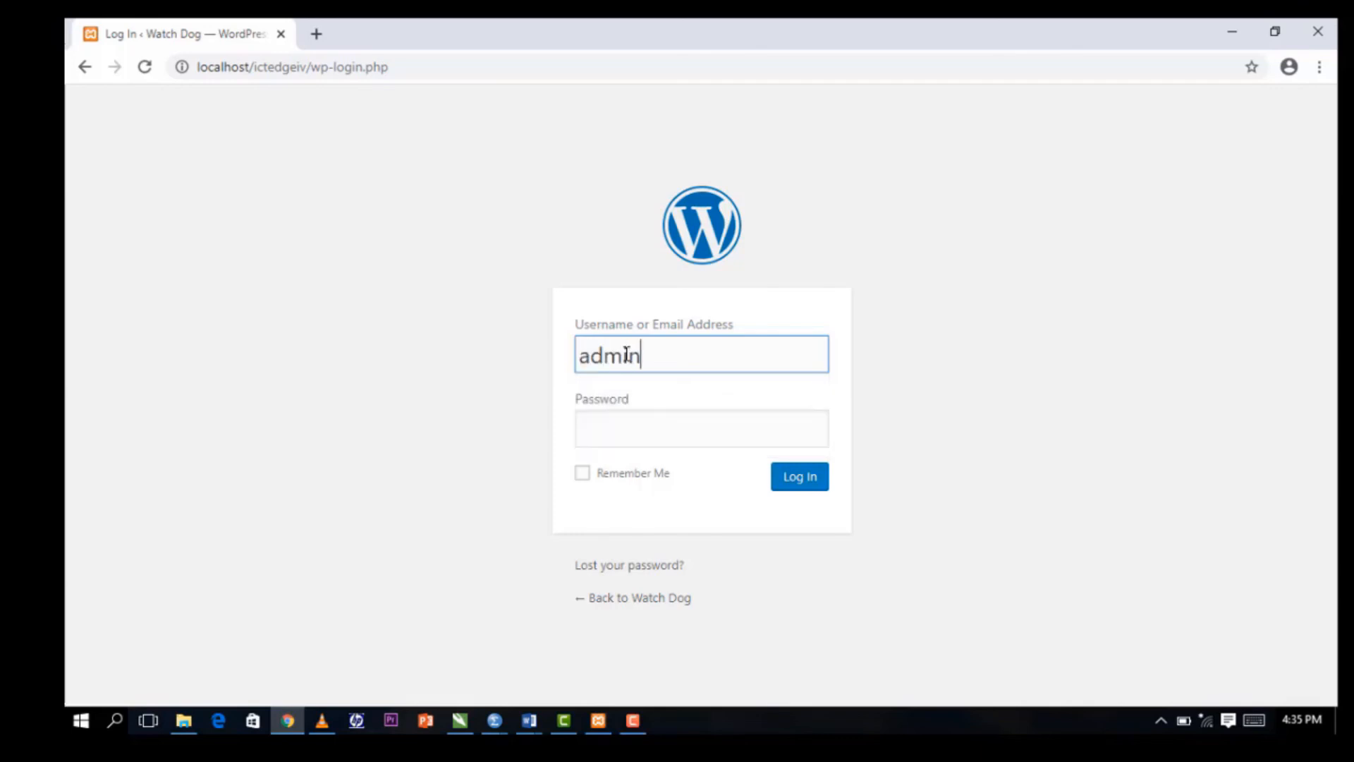
key("Tab")
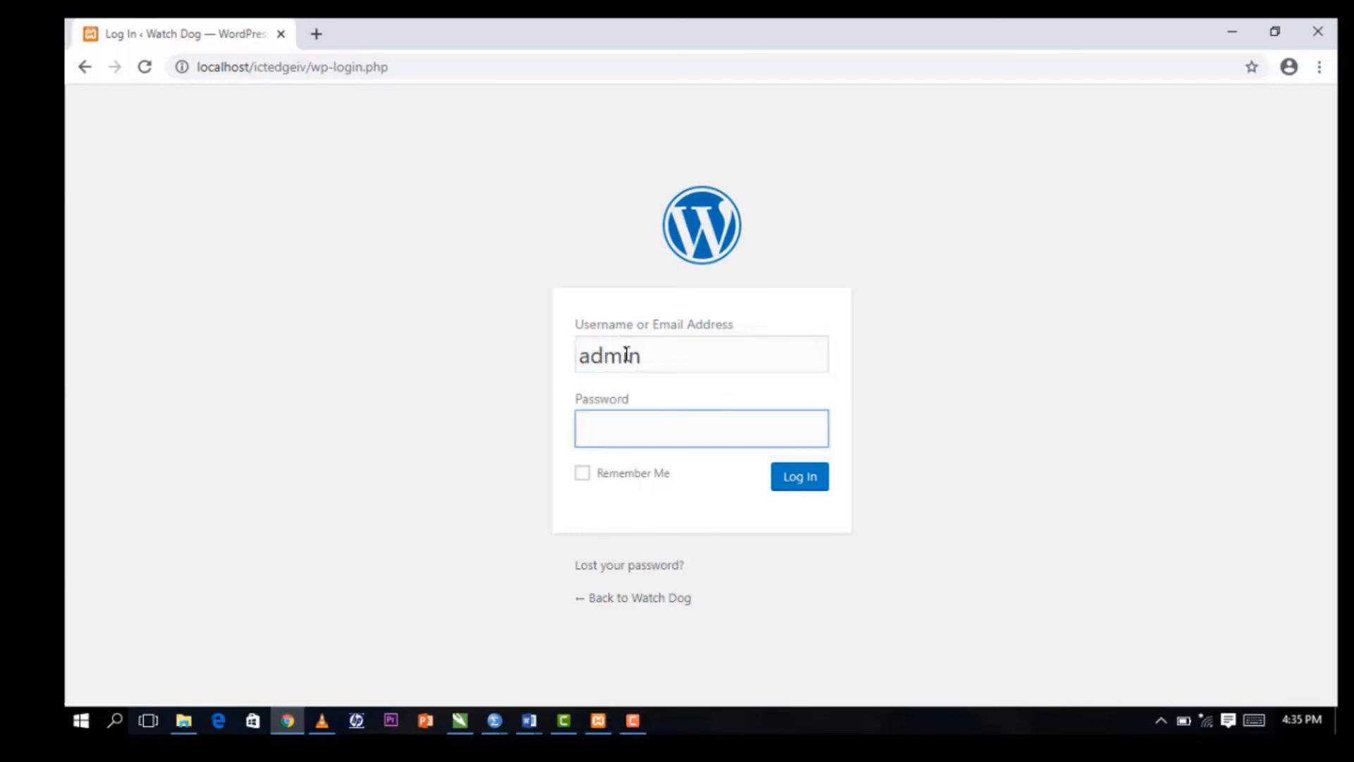
type("*****")
left_click(819, 484)
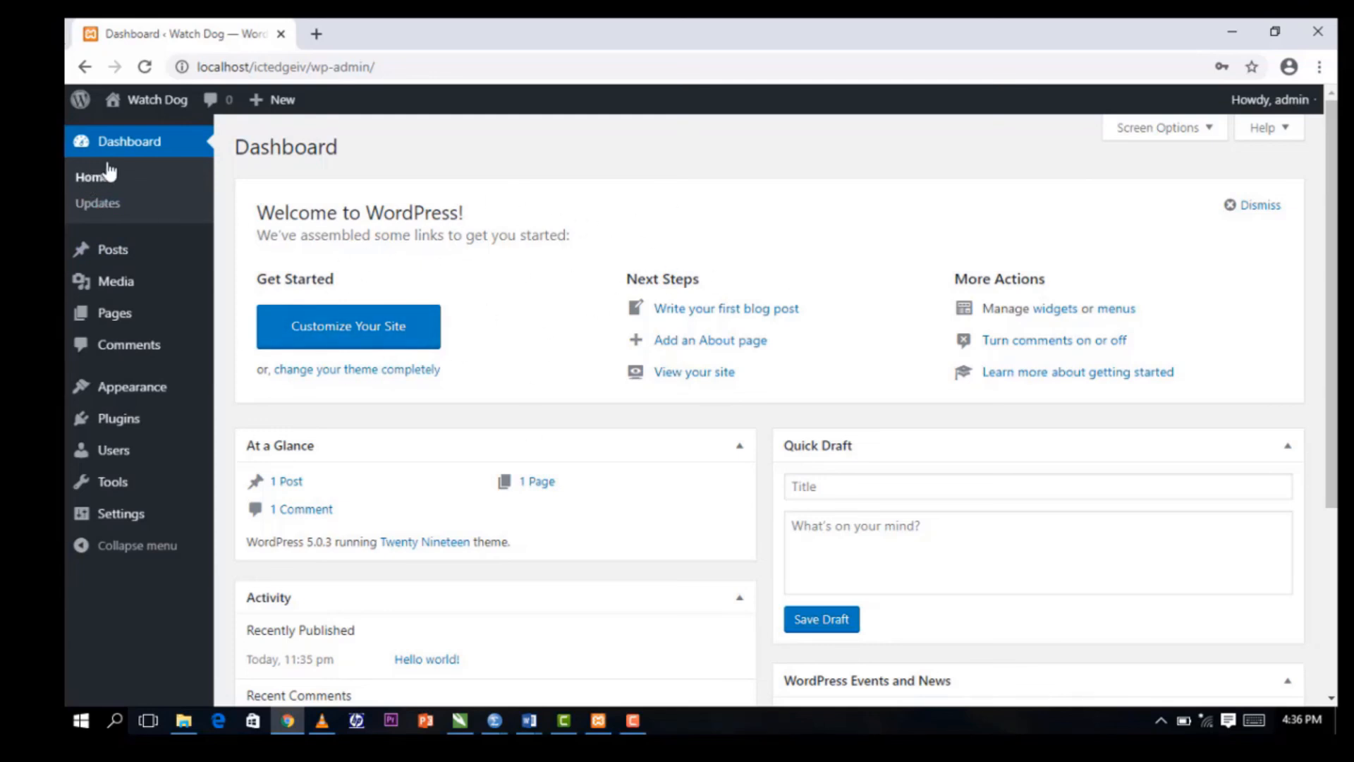
mouse_move(145, 110)
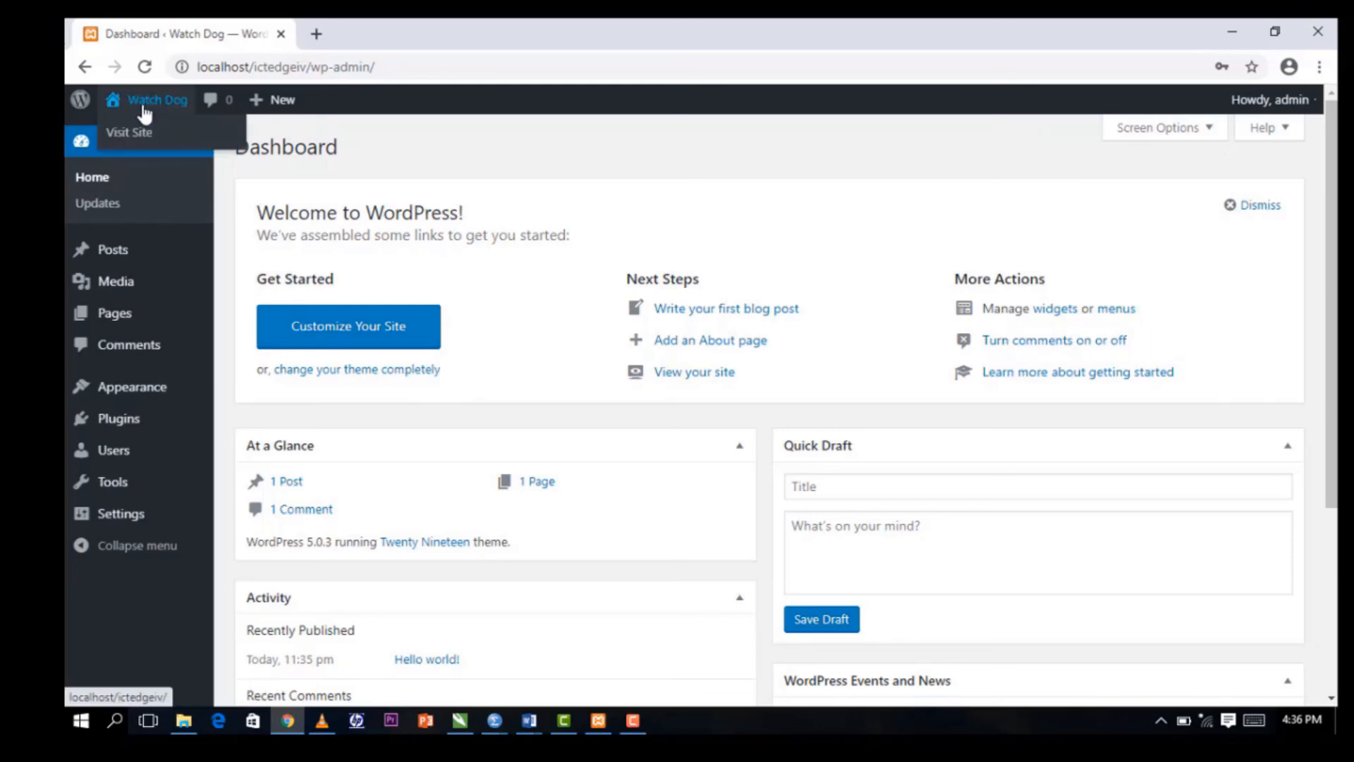